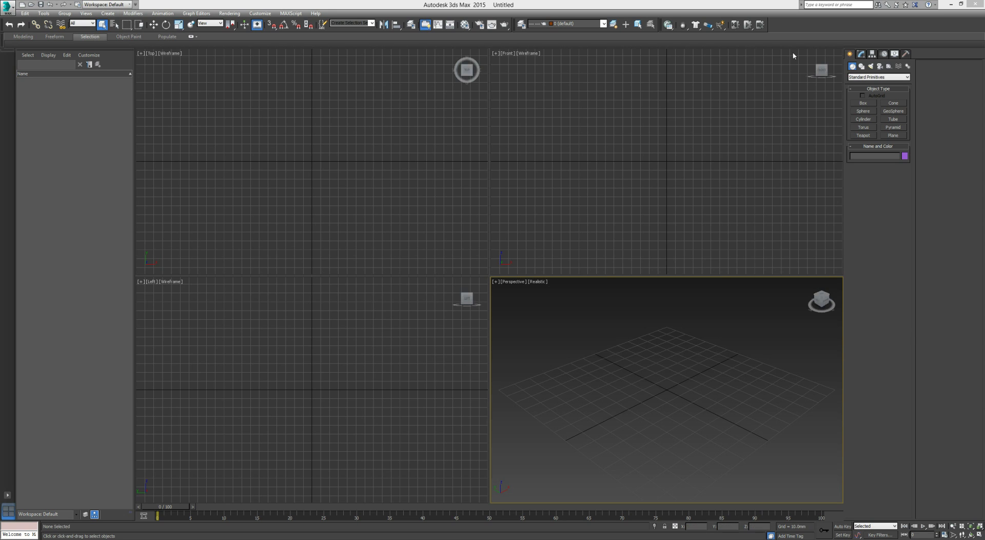
Draw a ChamferBox from Extended Primitives in the Perspective view
{"action": "left_click", "coordinate": [866, 78]}
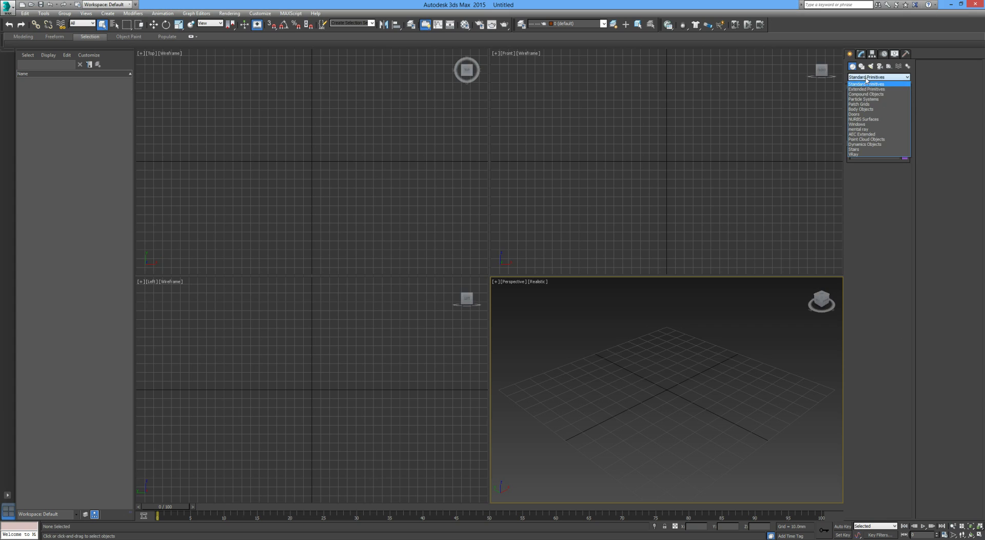
{"action": "left_click", "coordinate": [860, 89]}
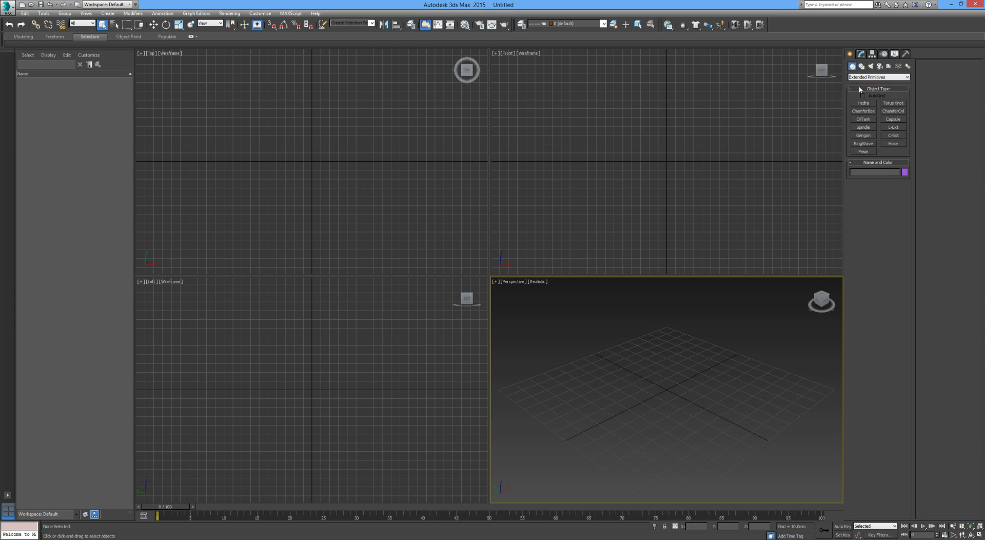
{"action": "left_click", "coordinate": [864, 112]}
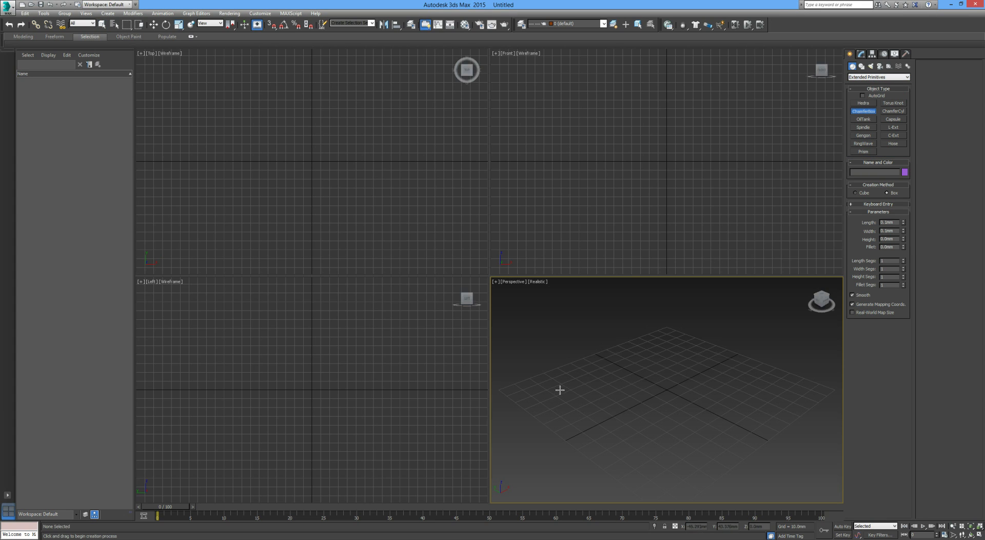
{"action": "left_click_drag", "start_coordinate": [558, 389], "coordinate": [651, 395]}
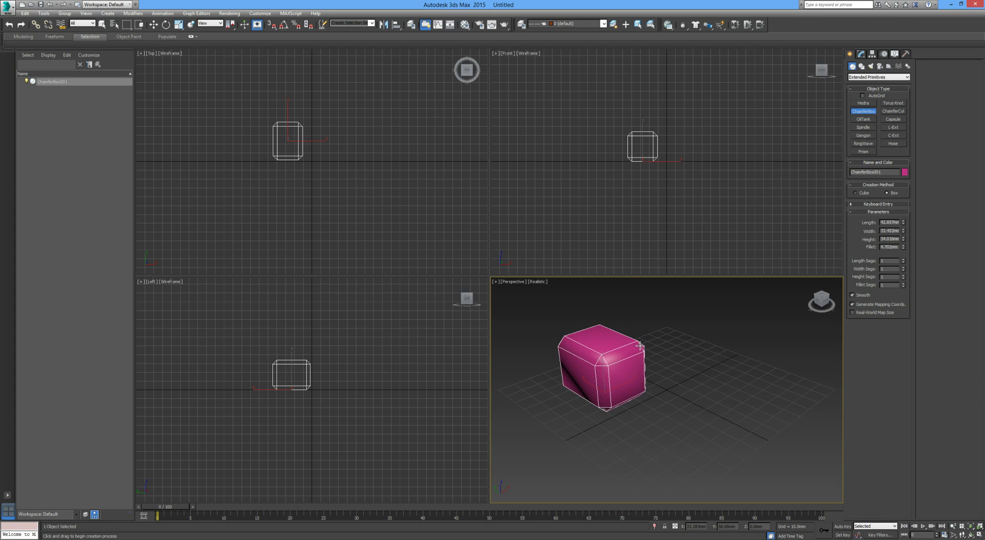
{"action": "left_click", "coordinate": [640, 346]}
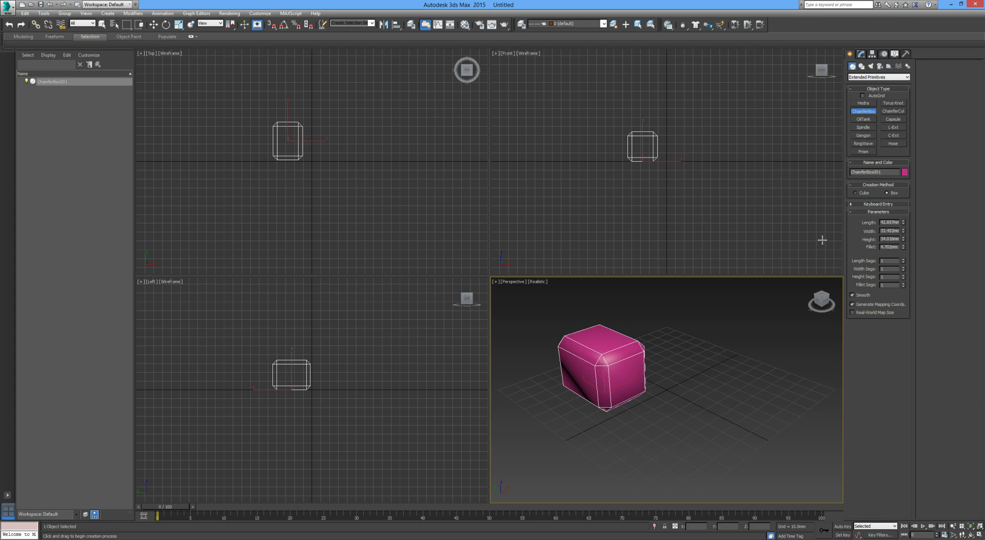
Set the chamfer box to 50×50×50 mm with an 8 mm fillet and 5 fillet segments
{"action": "double_click", "coordinate": [891, 223]}
{"action": "type", "text": "50"}
{"action": "key", "text": "Tab"}
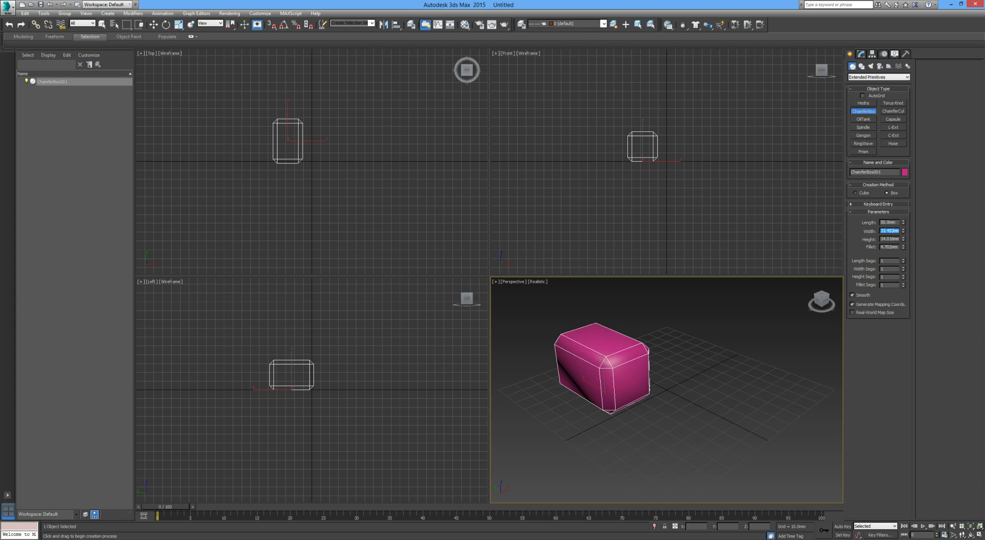
{"action": "type", "text": "50"}
{"action": "key", "text": "Tab"}
{"action": "type", "text": "50"}
{"action": "key", "text": "Tab"}
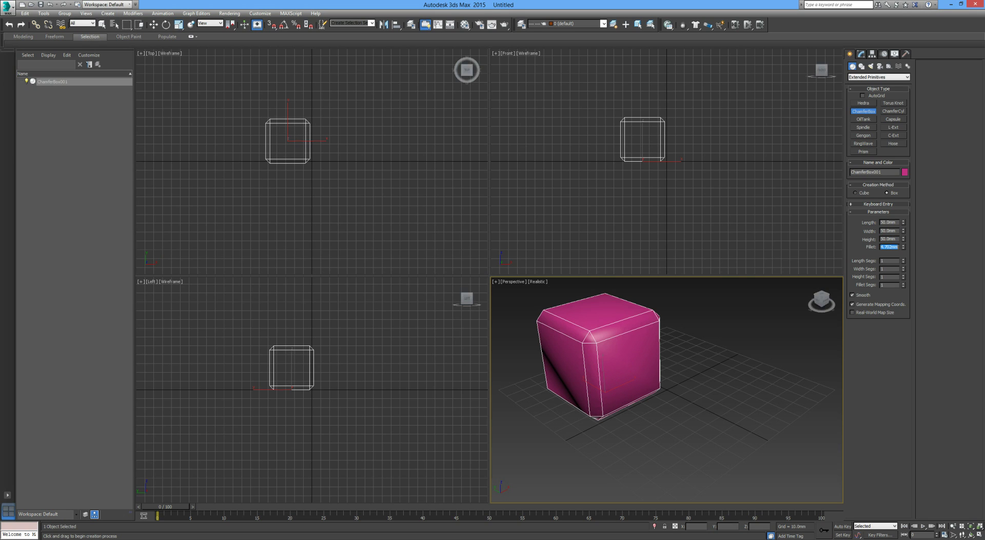
{"action": "type", "text": "8"}
{"action": "key", "text": "Return"}
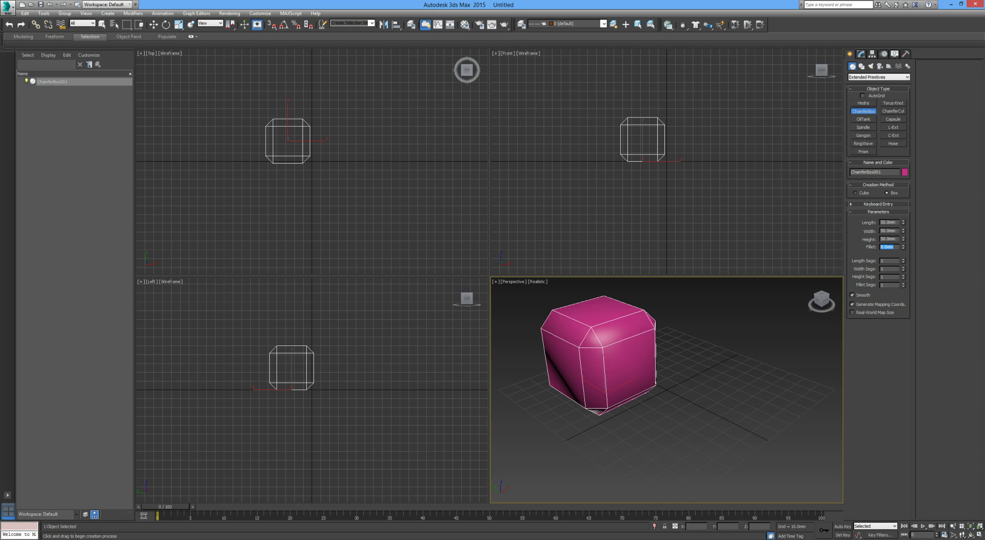
{"action": "left_click", "coordinate": [887, 285]}
{"action": "key", "text": "Return"}
Finish chamfer box creation, deselect the cube and view it from above
{"action": "middle_click_drag", "start_coordinate": [688, 360], "coordinate": [703, 374]}
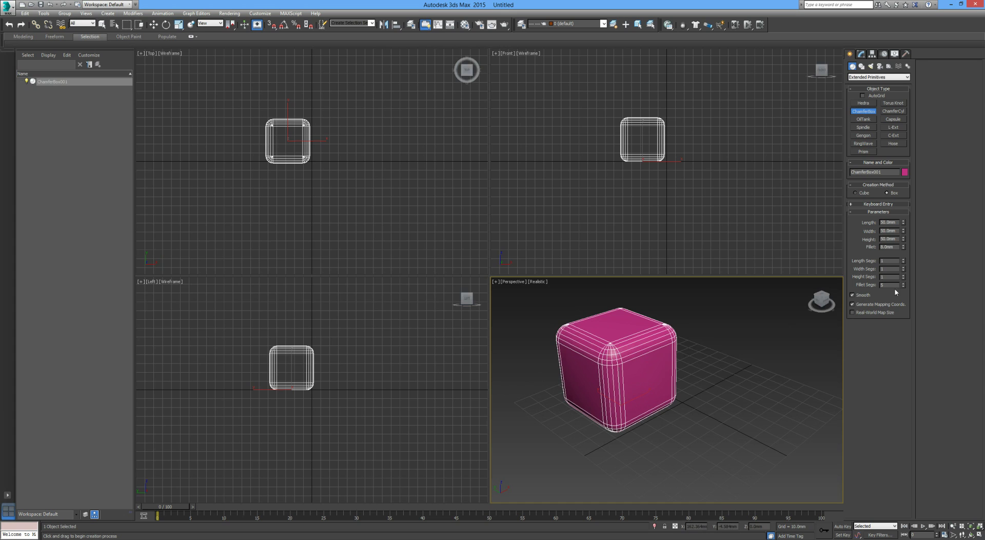
{"action": "right_click", "coordinate": [718, 380]}
{"action": "left_click", "coordinate": [718, 378]}
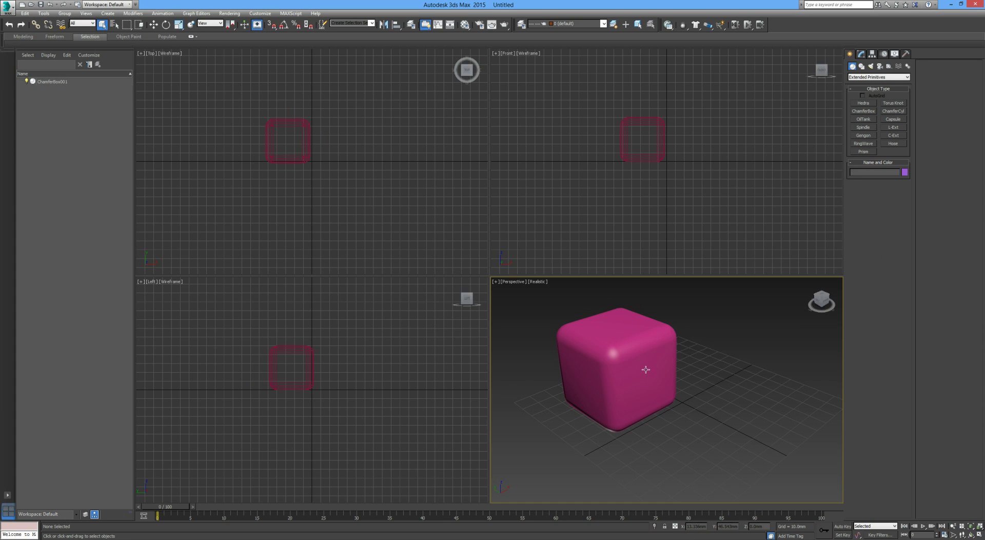
{"action": "mouse_move", "coordinate": [646, 370]}
{"action": "middle_mouse_down", "text": "alt"}
{"action": "mouse_move", "coordinate": [637, 384]}
{"action": "mouse_move", "coordinate": [634, 339]}
{"action": "mouse_move", "coordinate": [634, 381]}
{"action": "middle_mouse_up", "text": "alt"}
In a top-down view, pick the Standard Primitives Sphere with AutoGrid on and the grid hidden
{"action": "left_click", "coordinate": [820, 296]}
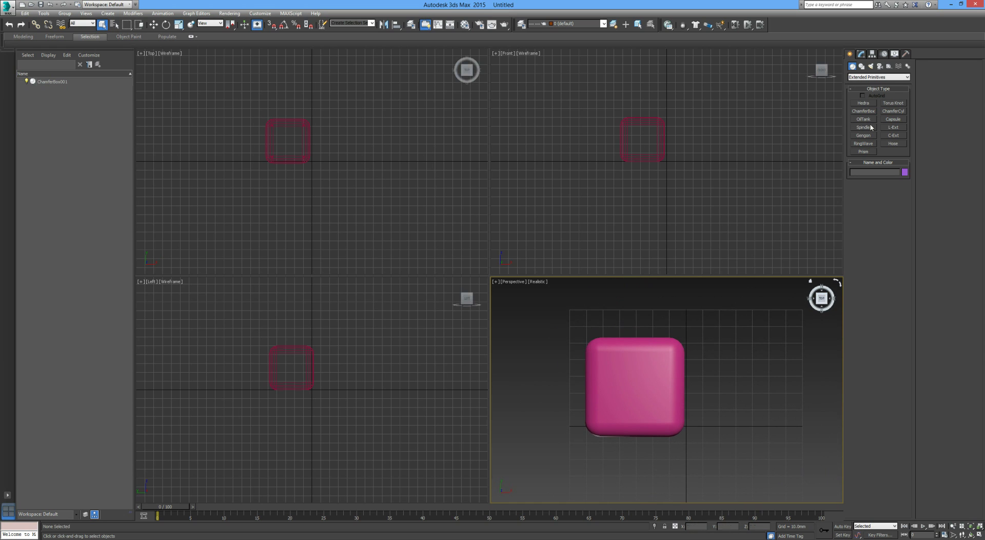
{"action": "left_click", "coordinate": [861, 76]}
{"action": "left_click", "coordinate": [861, 84]}
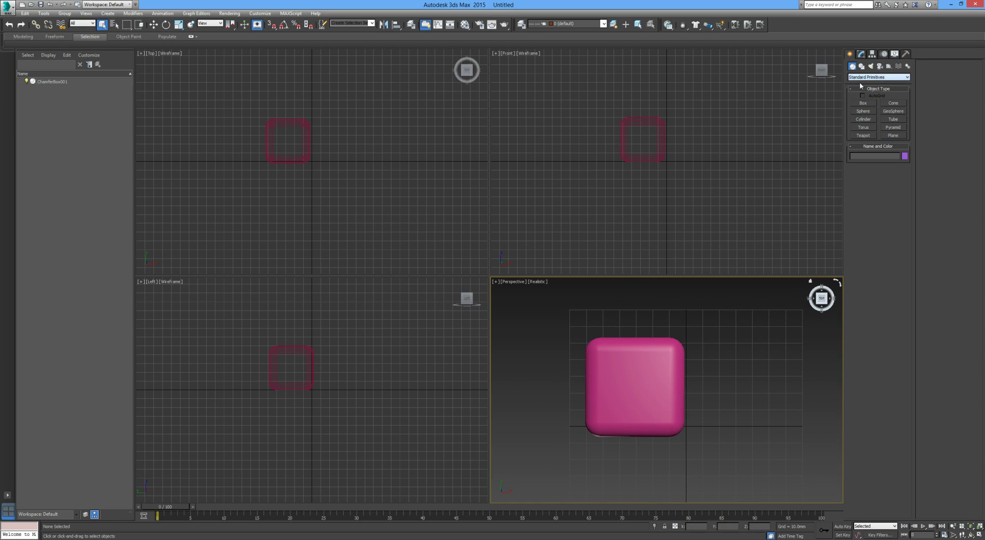
{"action": "left_click", "coordinate": [862, 111]}
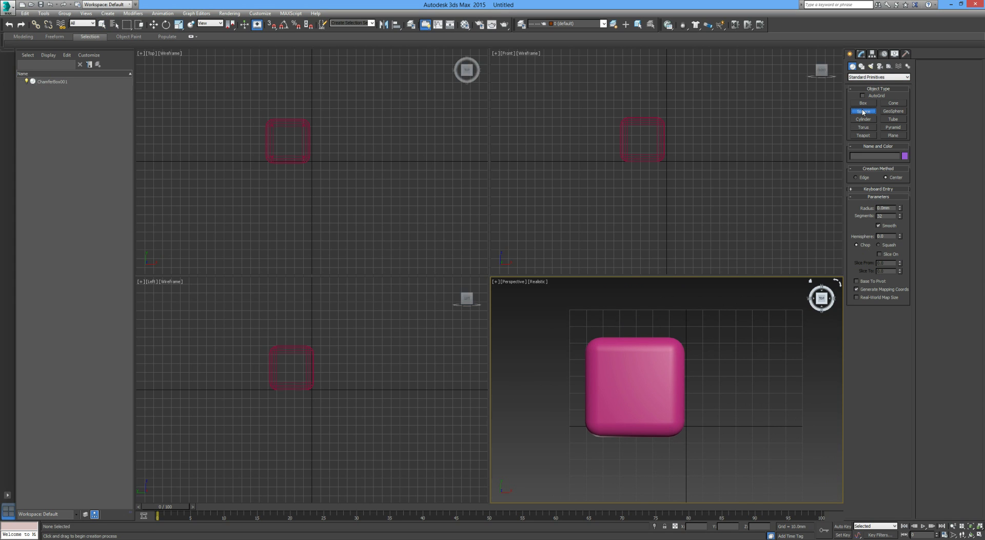
{"action": "left_click", "coordinate": [870, 97]}
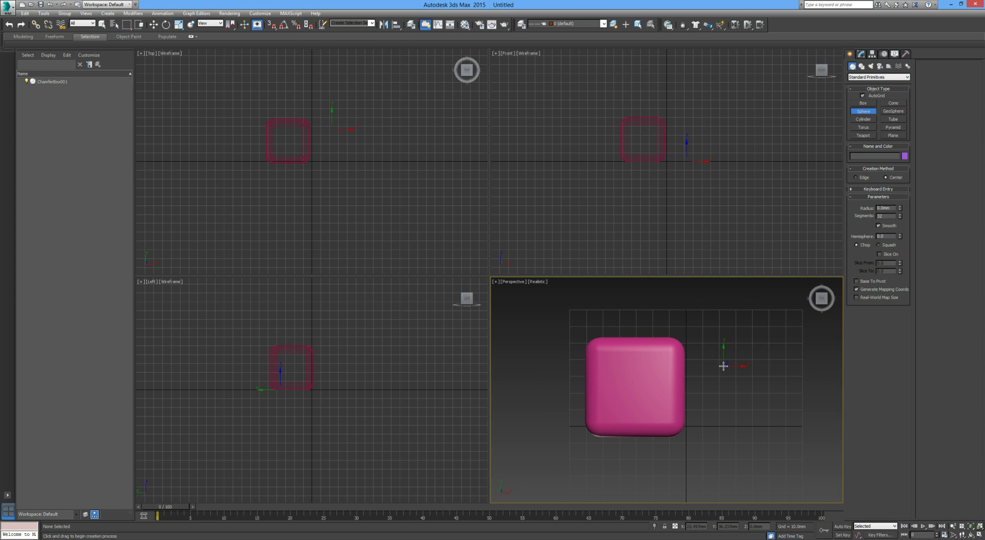
{"action": "middle_click_drag", "start_coordinate": [628, 380], "coordinate": [623, 360]}
{"action": "key", "text": "g"}
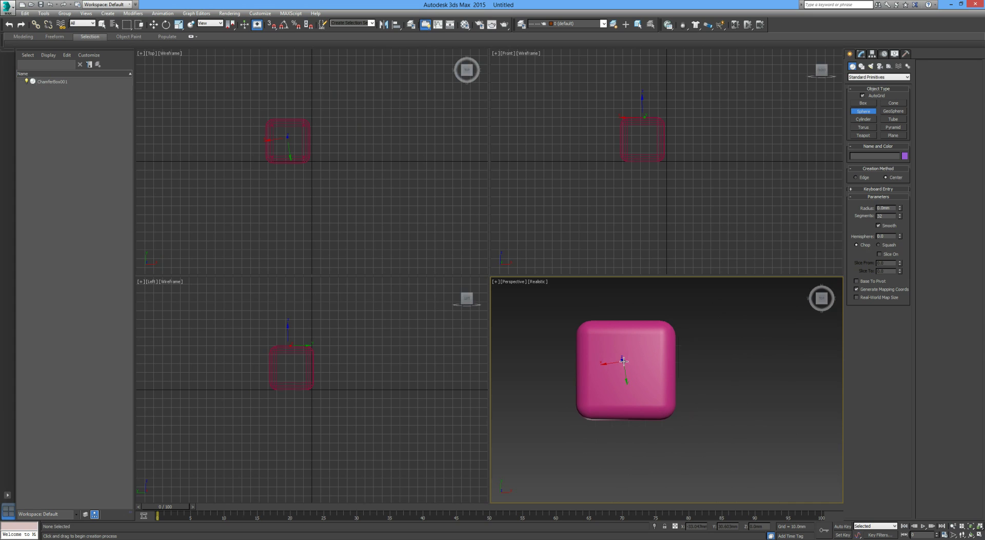
{"action": "scroll", "coordinate": [598, 341], "scroll_direction": "up", "scroll_amount": 5}
{"action": "scroll", "coordinate": [626, 337], "scroll_direction": "down", "scroll_amount": 3}
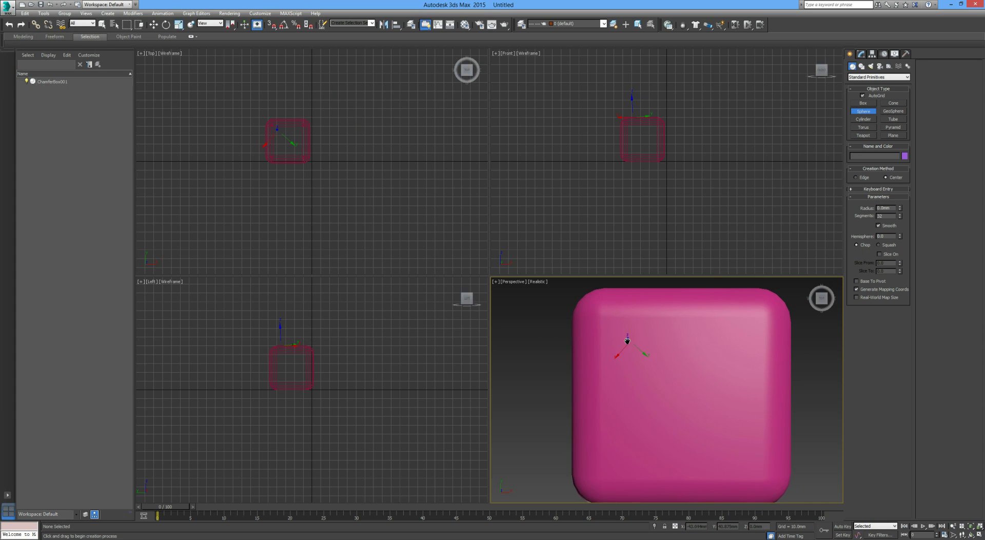
Create a 5 mm radius sphere near a corner of the cube's top face
{"action": "left_click_drag", "start_coordinate": [625, 340], "coordinate": [640, 344]}
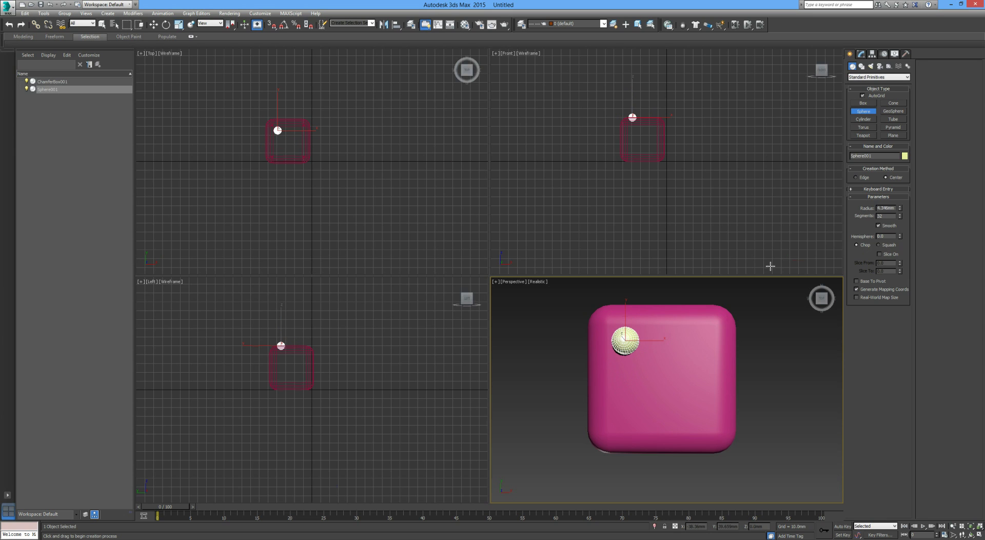
{"action": "double_click", "coordinate": [891, 208]}
{"action": "type", "text": "5"}
{"action": "key", "text": "Return"}
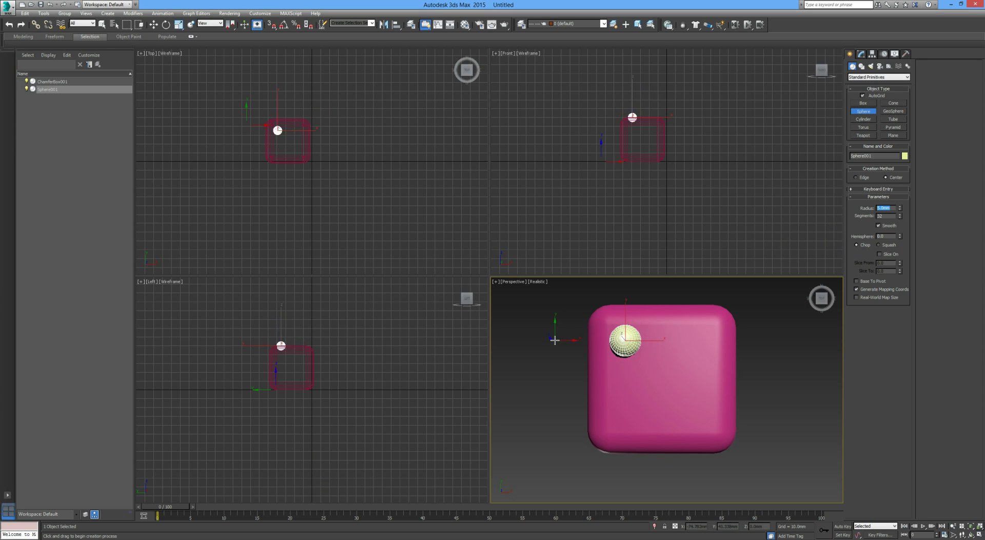
{"action": "right_click", "coordinate": [556, 343]}
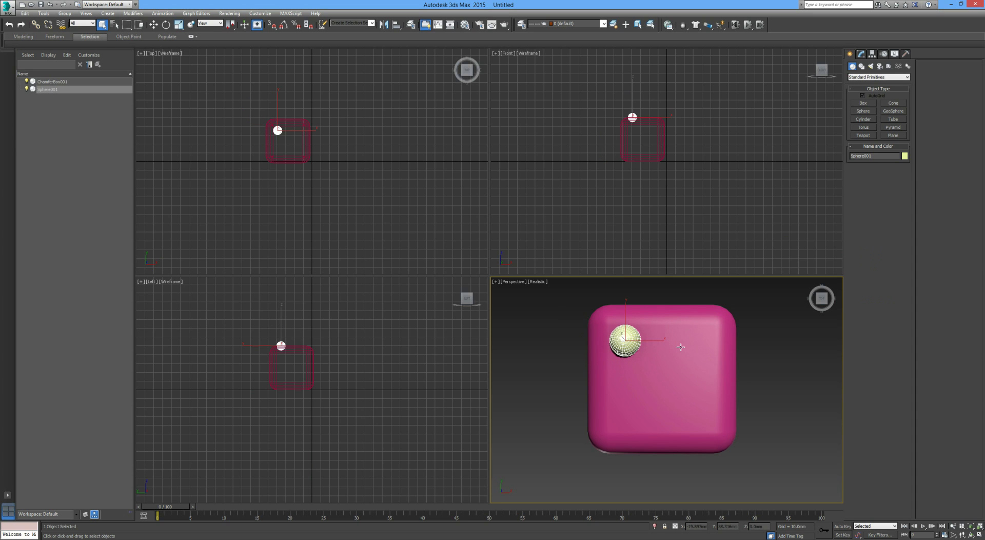
Shift-move three instance clones of the sphere to form a square of four pips
{"action": "key", "text": "w"}
{"action": "left_click_drag", "start_coordinate": [659, 340], "coordinate": [731, 339], "text": "shift"}
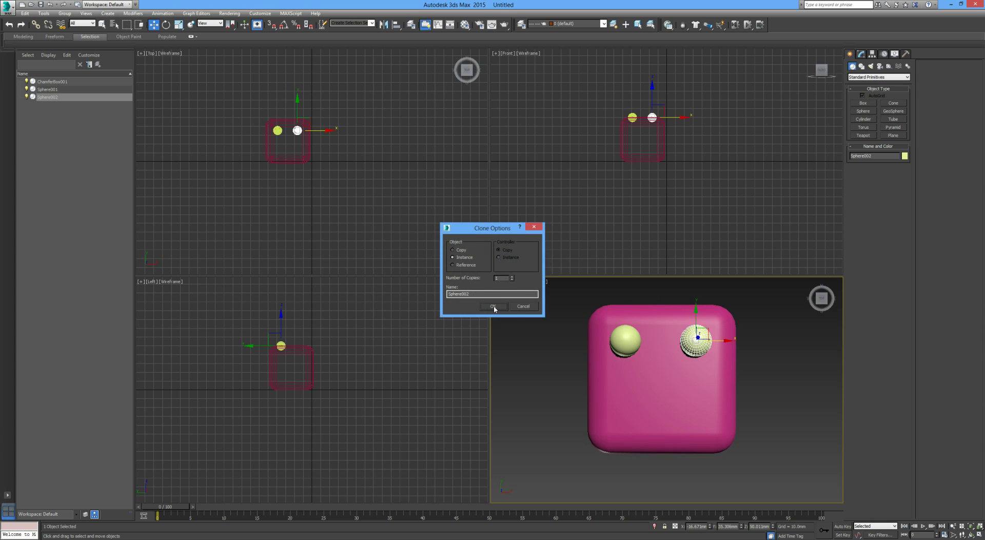
{"action": "left_click", "coordinate": [492, 307]}
{"action": "left_click_drag", "start_coordinate": [696, 315], "coordinate": [696, 388]}
{"action": "left_click", "coordinate": [492, 306]}
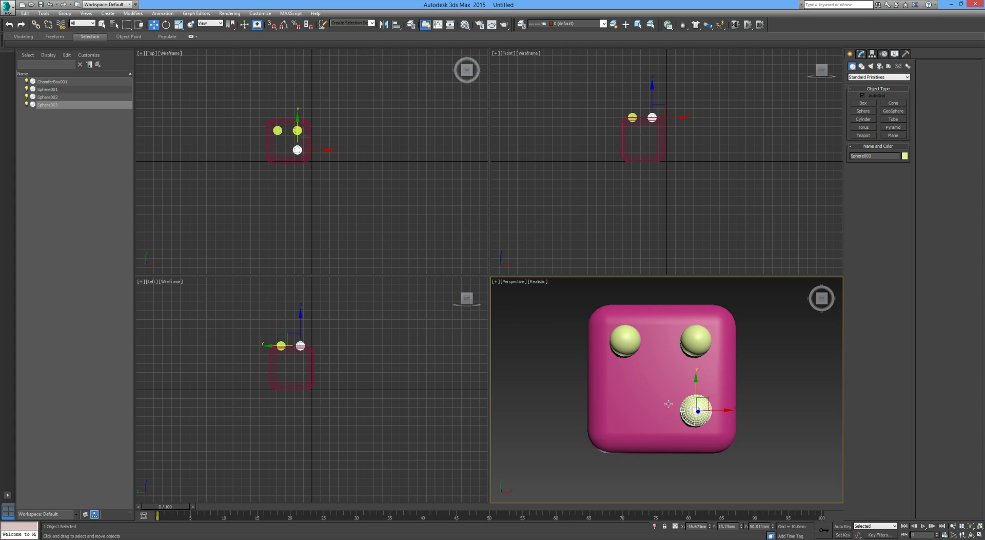
{"action": "left_click_drag", "start_coordinate": [719, 415], "coordinate": [646, 416], "text": "shift"}
{"action": "left_click", "coordinate": [493, 305]}
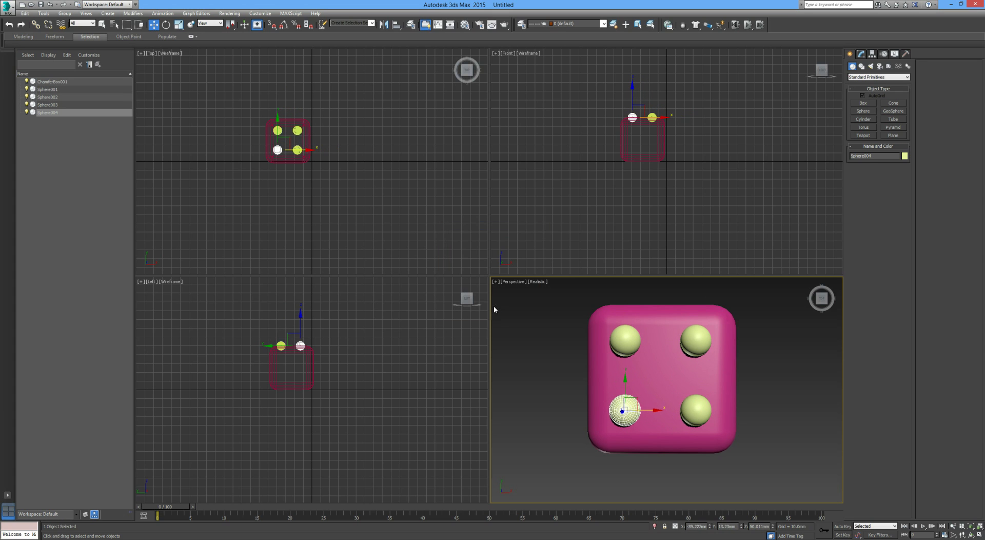
{"action": "left_click", "coordinate": [802, 386]}
{"action": "left_click", "coordinate": [817, 302]}
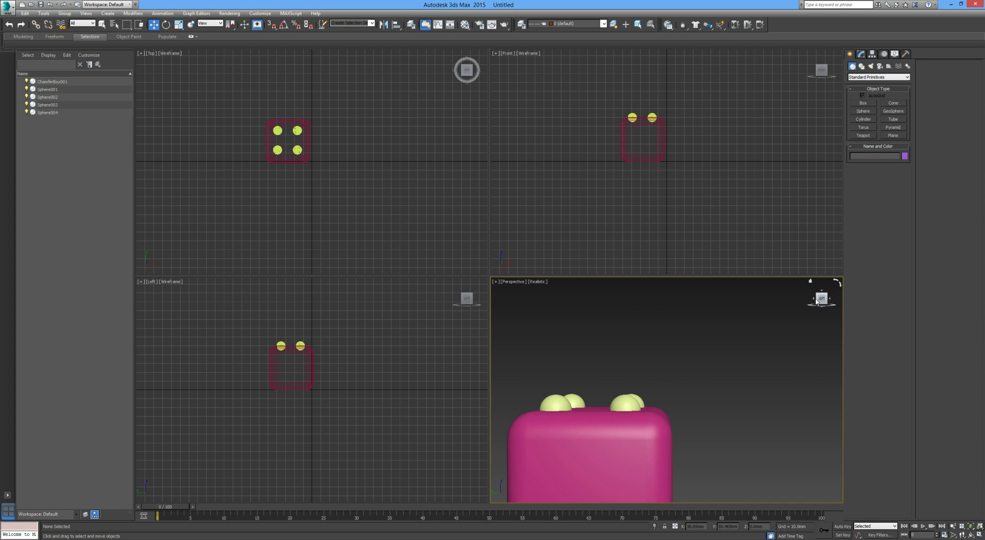
Draw a new sphere pip on another face of the cube
{"action": "left_click", "coordinate": [821, 306]}
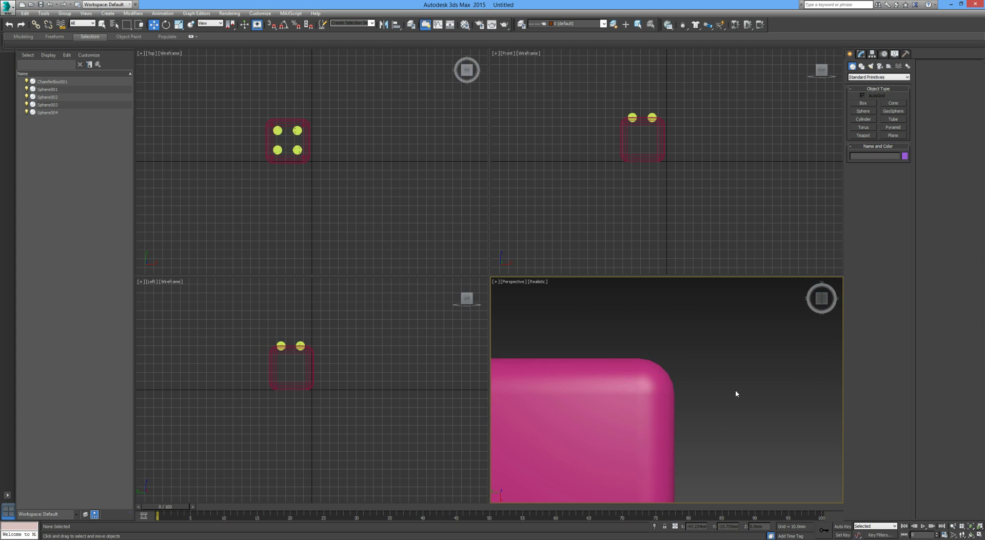
{"action": "scroll", "coordinate": [769, 332], "scroll_direction": "up", "scroll_amount": 5}
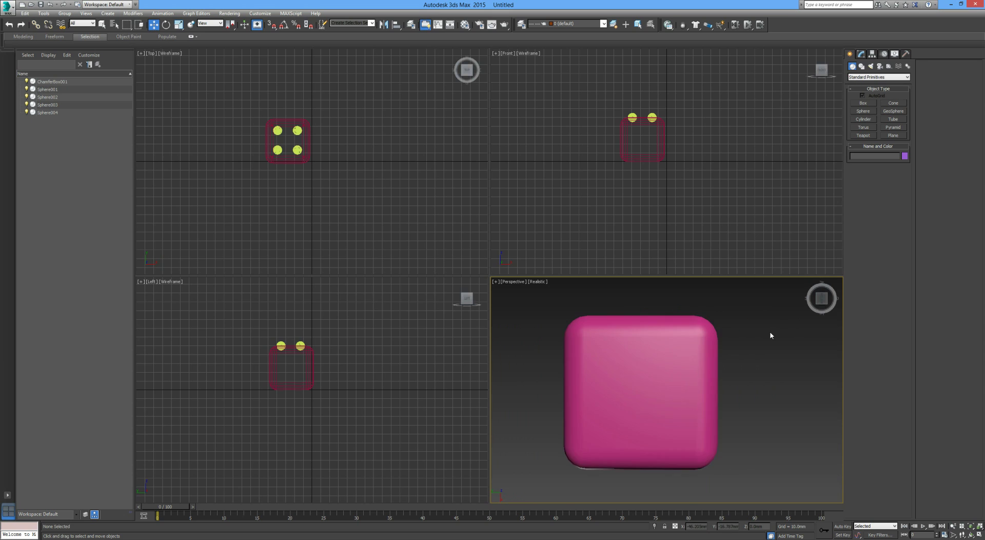
{"action": "left_click", "coordinate": [872, 111]}
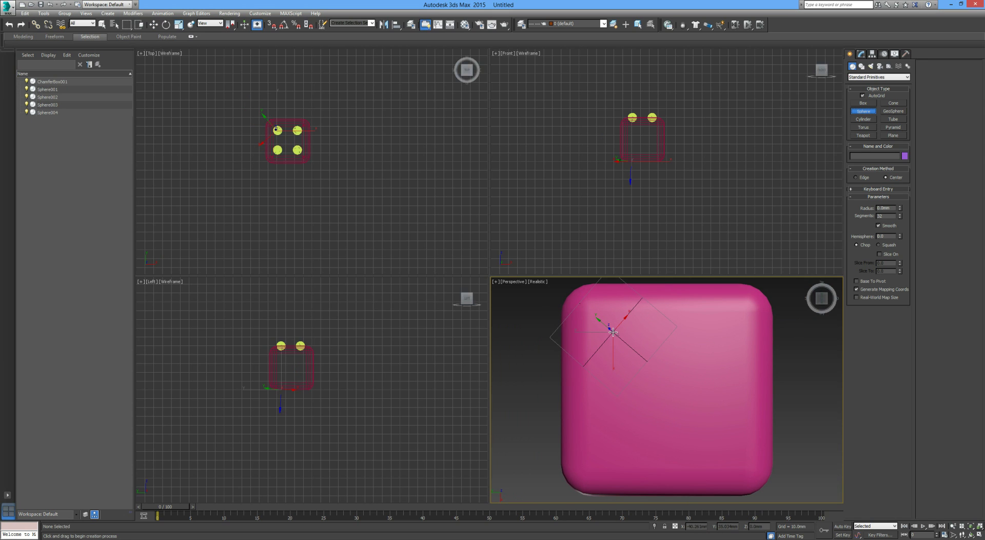
{"action": "left_click_drag", "start_coordinate": [613, 332], "coordinate": [633, 340]}
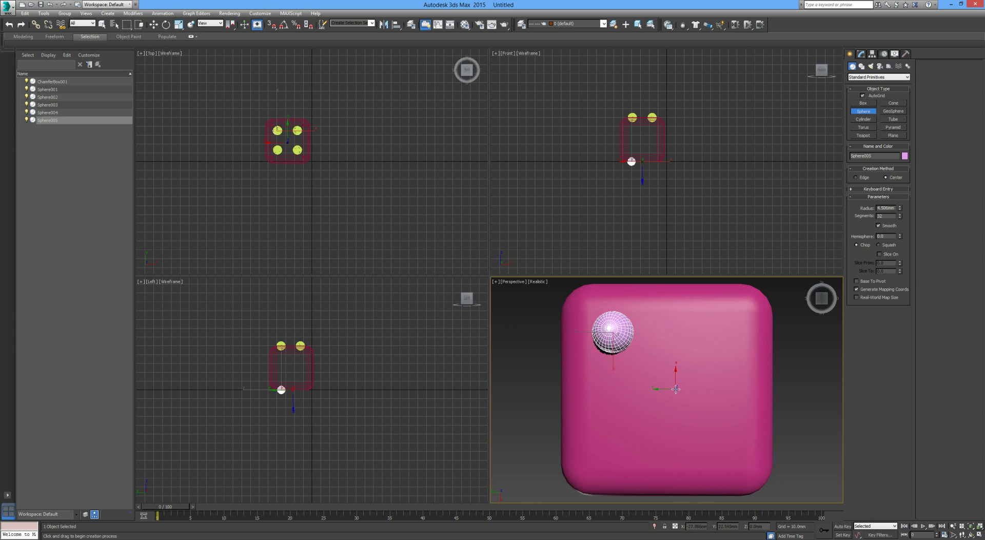
Clone the pip, delete the extra bottom-left sphere and align three pips diagonally
{"action": "key", "text": "w"}
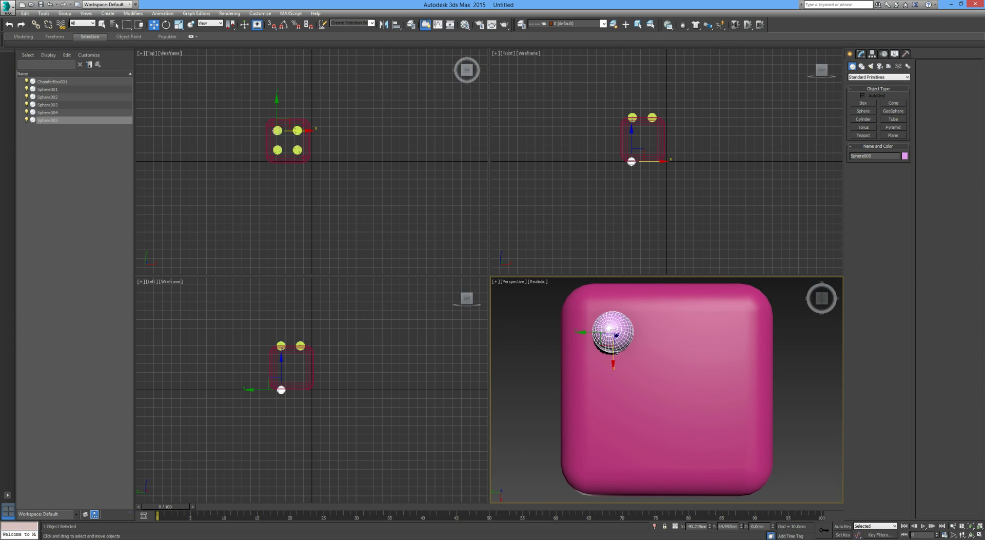
{"action": "left_click_drag", "start_coordinate": [612, 333], "coordinate": [612, 392], "text": "shift"}
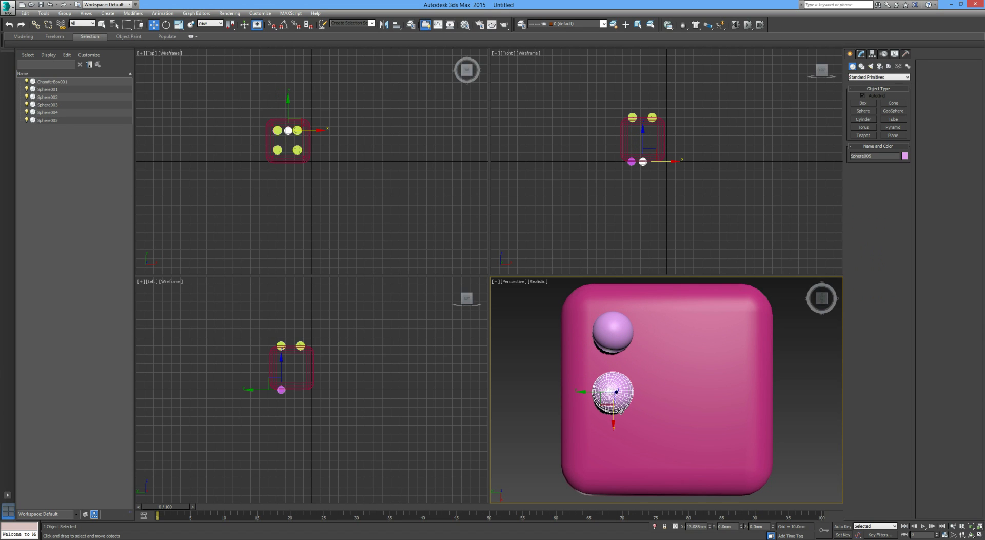
{"action": "left_click", "coordinate": [494, 306]}
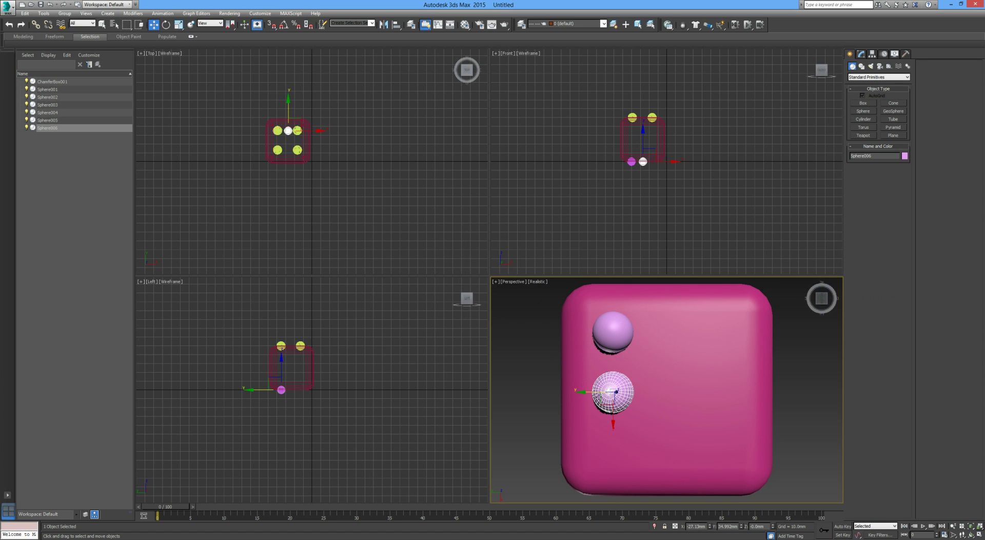
{"action": "mouse_move", "coordinate": [613, 414]}
{"action": "left_mouse_down", "text": "shift"}
{"action": "mouse_move", "coordinate": [610, 464]}
{"action": "mouse_move", "coordinate": [696, 452]}
{"action": "left_mouse_up", "text": "shift"}
{"action": "left_click", "coordinate": [496, 308]}
{"action": "left_click", "coordinate": [494, 306]}
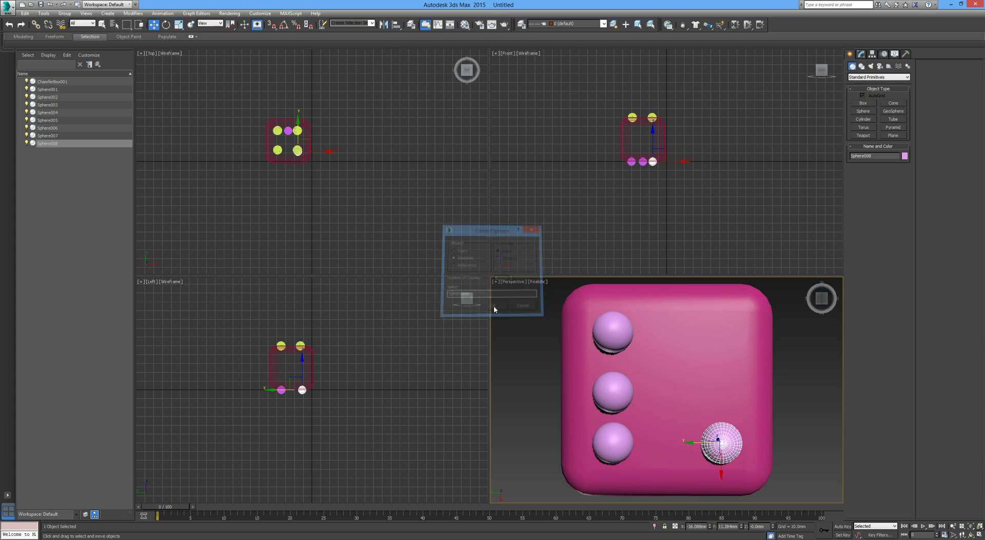
{"action": "left_click", "coordinate": [610, 441]}
{"action": "key", "text": "Delete"}
{"action": "left_click_drag", "start_coordinate": [613, 401], "coordinate": [641, 396]}
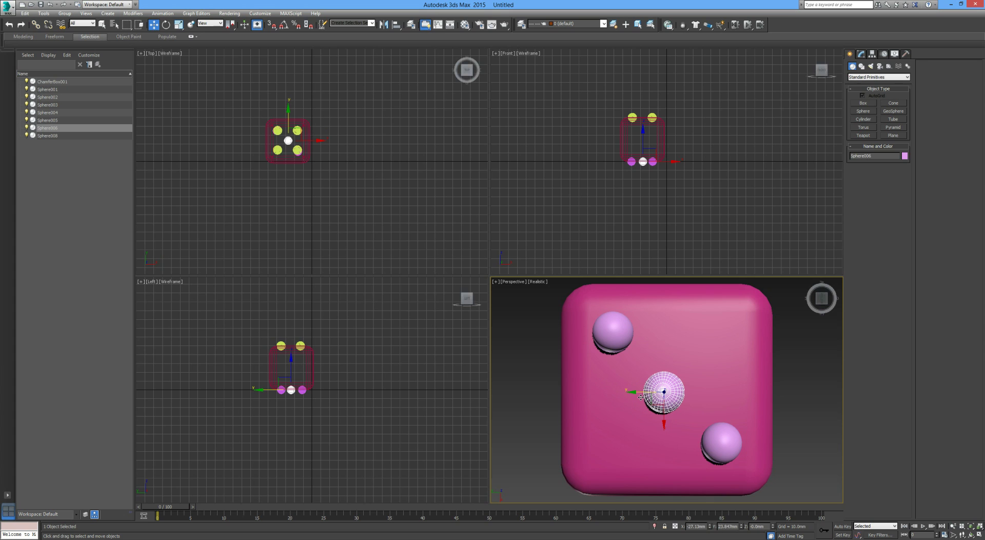
{"action": "left_click", "coordinate": [540, 383]}
Orbit to a near-front view and add a 5 mm sphere near the face's upper-left corner
{"action": "scroll", "coordinate": [761, 384], "scroll_direction": "down", "scroll_amount": 5}
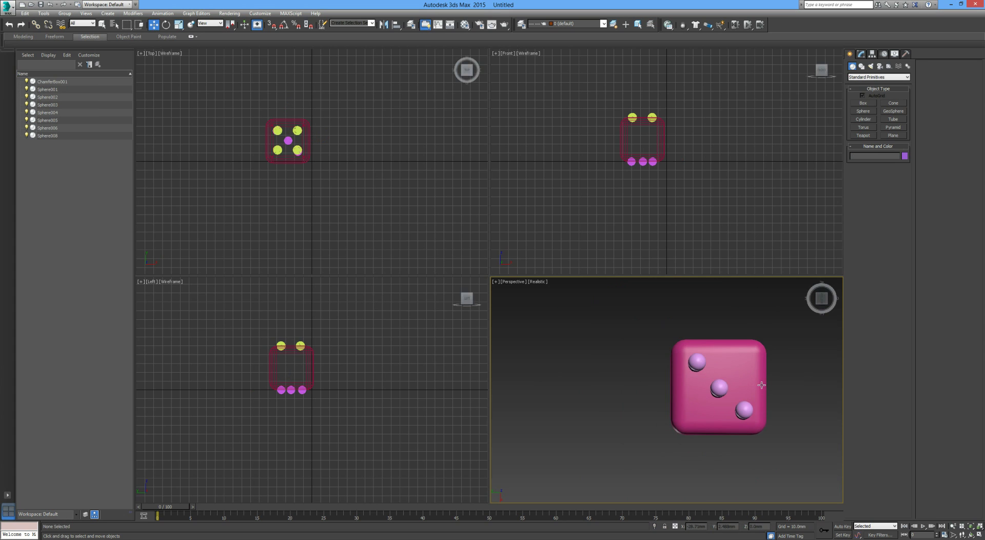
{"action": "middle_click_drag", "start_coordinate": [761, 385], "coordinate": [658, 354], "text": "alt"}
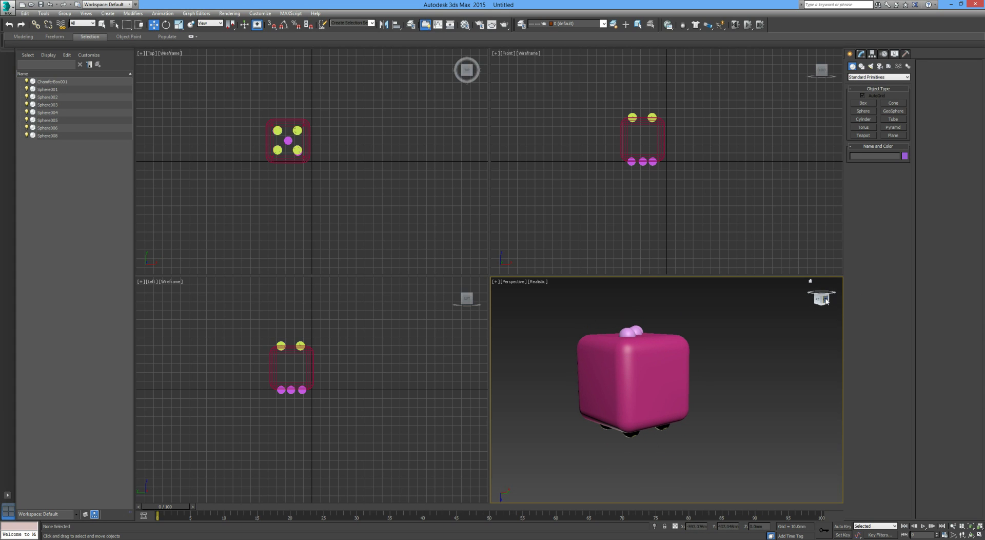
{"action": "left_click_drag", "start_coordinate": [826, 300], "coordinate": [672, 354]}
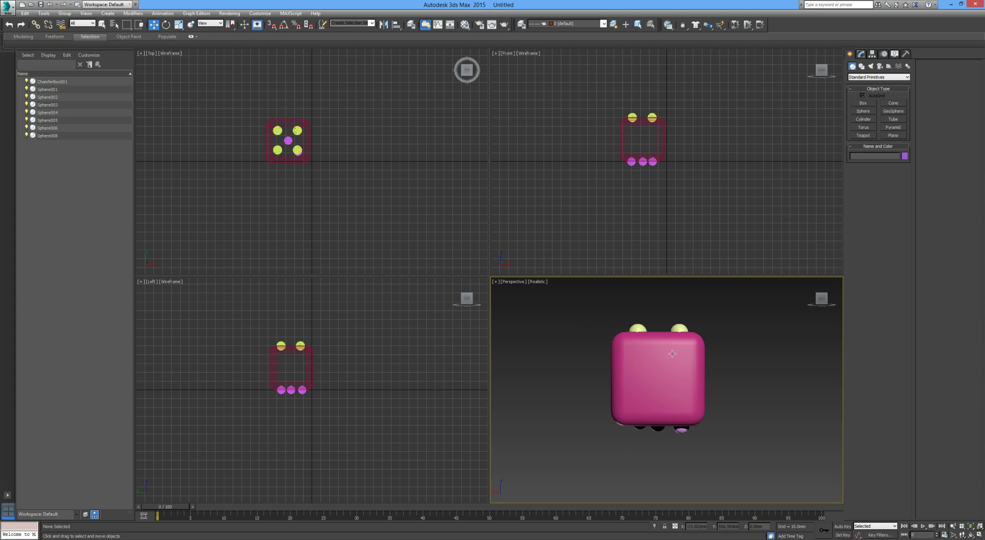
{"action": "scroll", "coordinate": [672, 354], "scroll_direction": "up", "scroll_amount": 2}
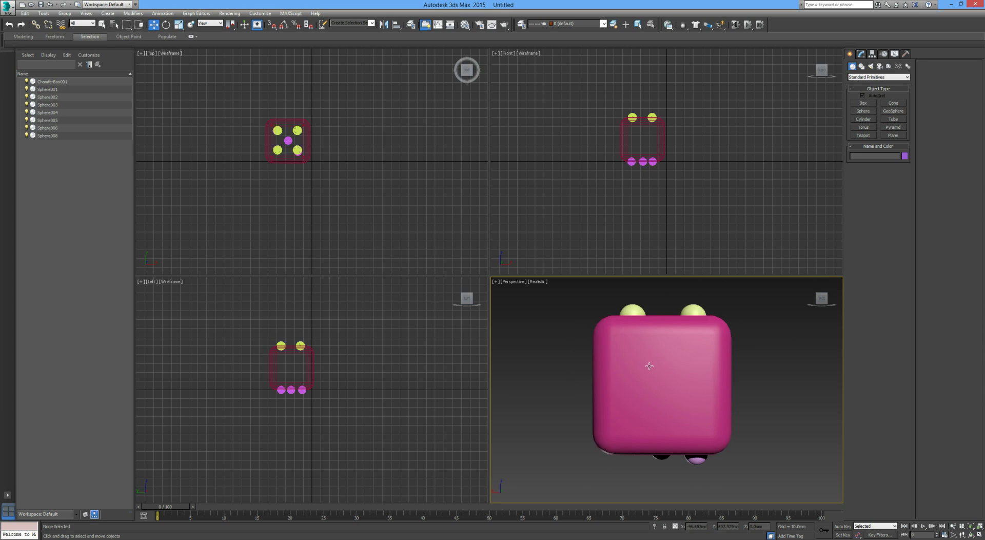
{"action": "left_click", "coordinate": [864, 111]}
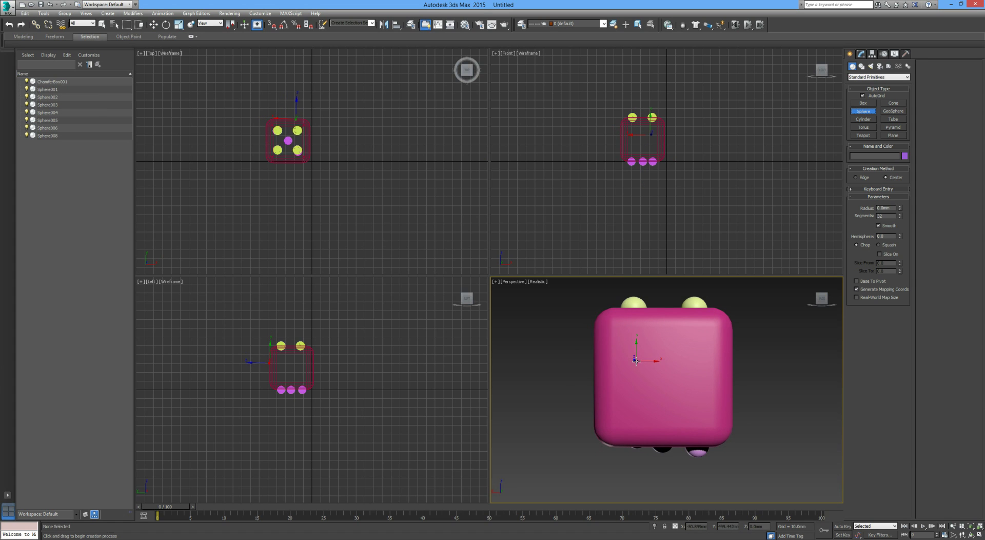
{"action": "left_click_drag", "start_coordinate": [632, 341], "coordinate": [645, 343]}
{"action": "double_click", "coordinate": [887, 207]}
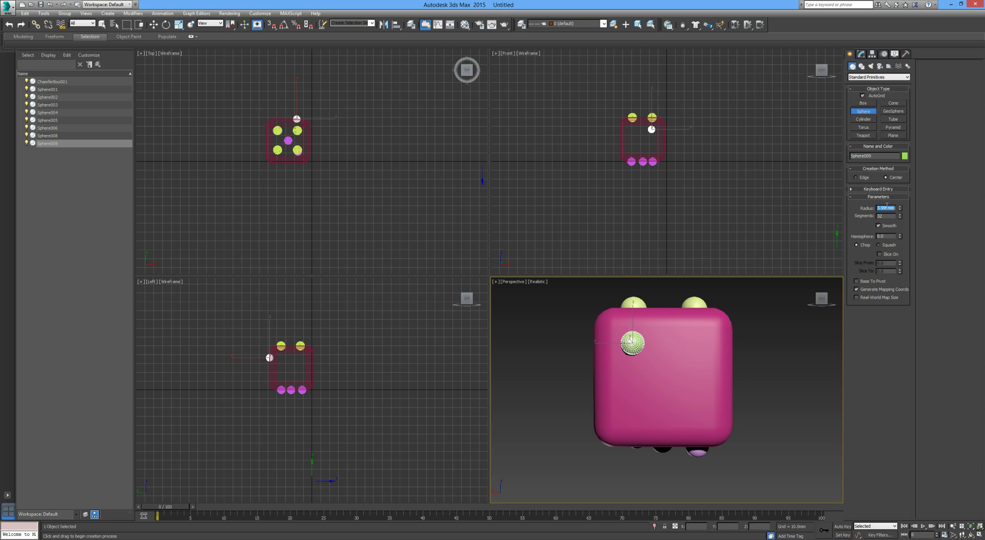
{"action": "type", "text": "5"}
{"action": "key", "text": "Return"}
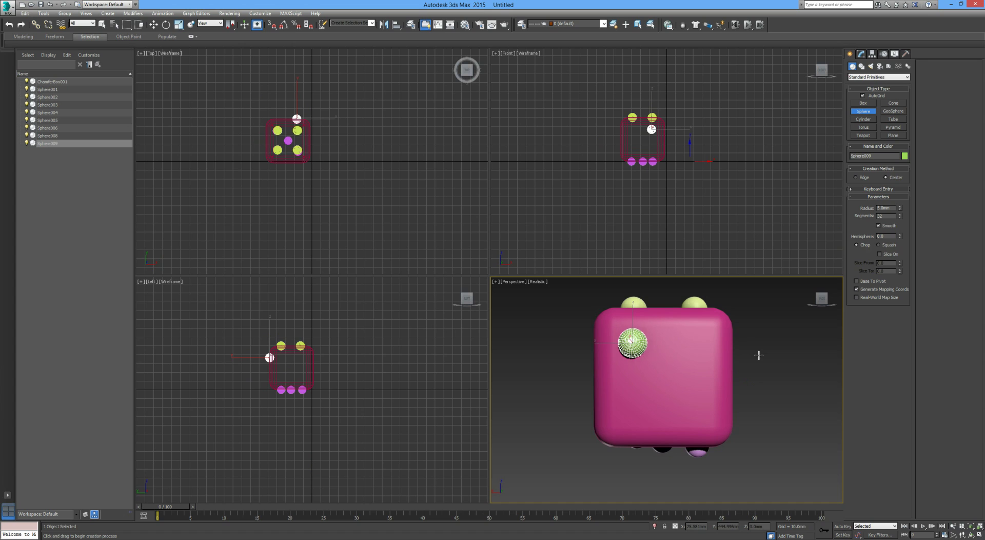
Change the upper-right pip Sphere005's radius to 5 mm in the Modify panel
{"action": "key", "text": "w"}
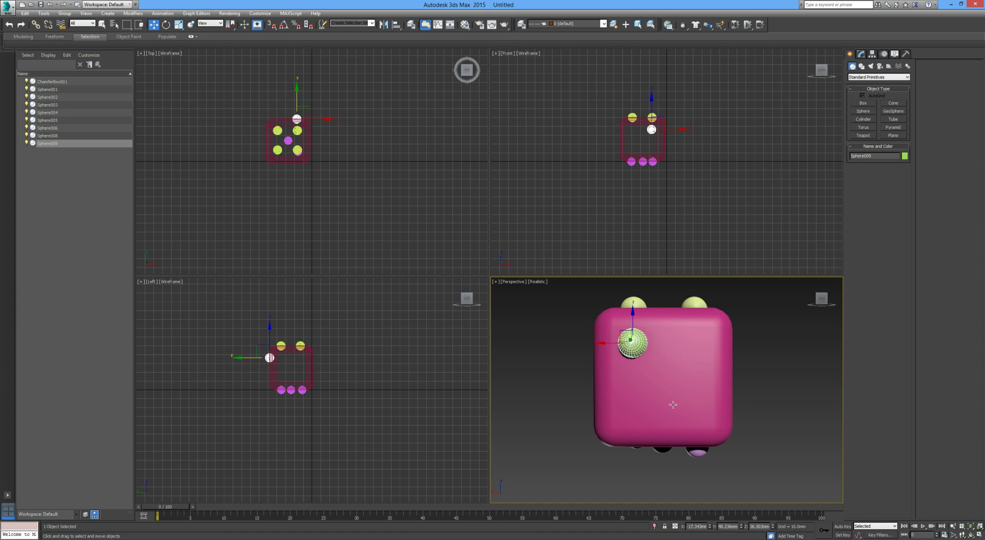
{"action": "middle_click_drag", "start_coordinate": [675, 402], "coordinate": [699, 374], "text": "alt"}
{"action": "left_click", "coordinate": [717, 389]}
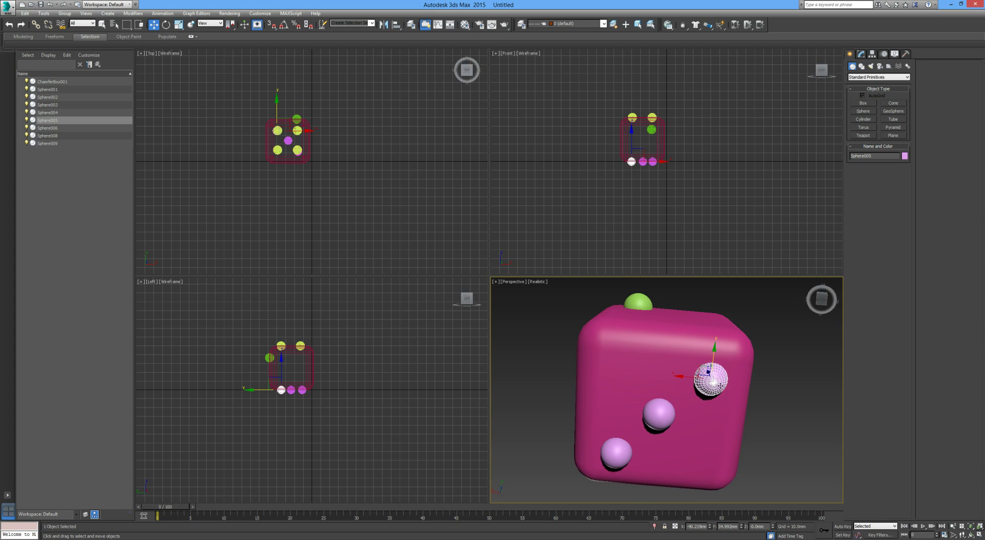
{"action": "left_click", "coordinate": [861, 54]}
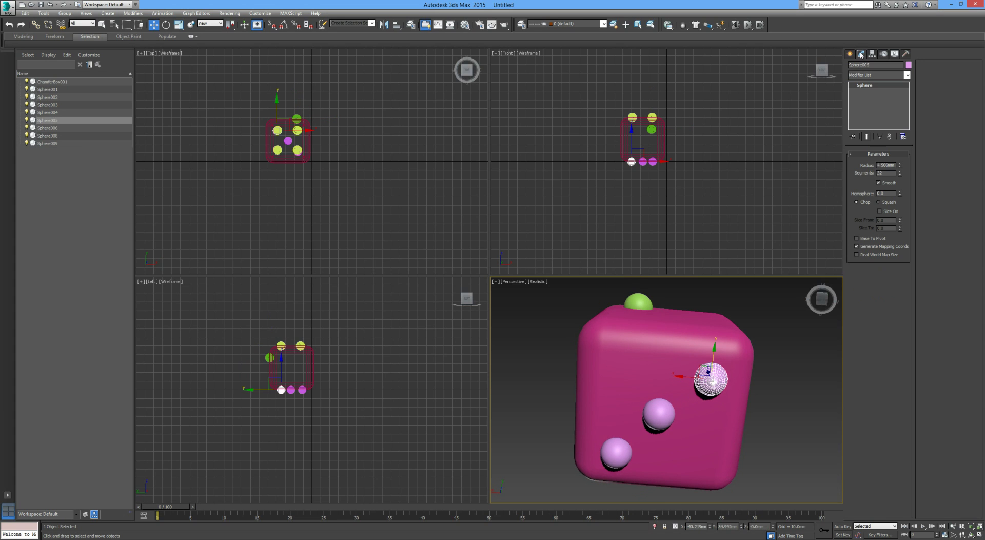
{"action": "double_click", "coordinate": [887, 165]}
{"action": "type", "text": "5"}
{"action": "key", "text": "Return"}
{"action": "left_click", "coordinate": [770, 385]}
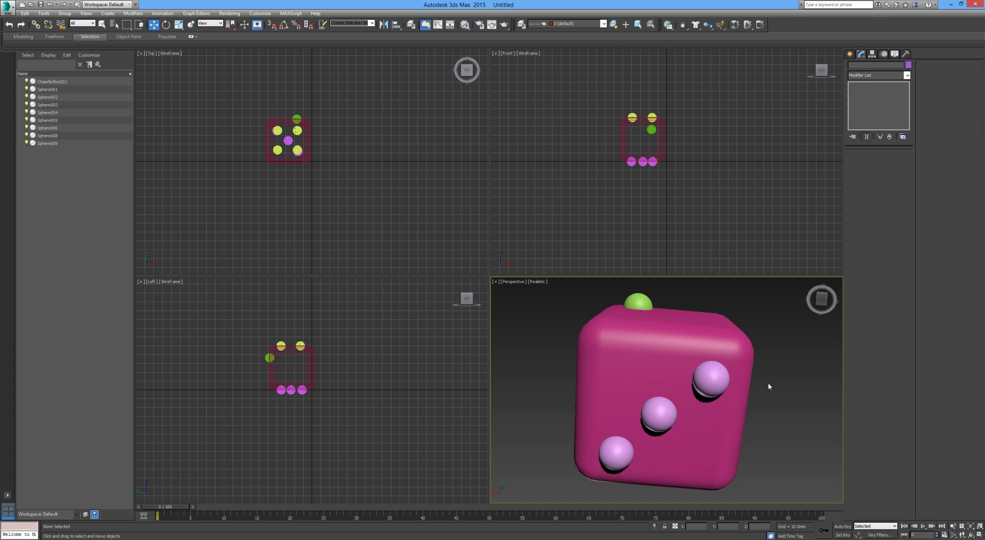
Clone the green pip four times into four corners and a centre pip
{"action": "middle_click_drag", "start_coordinate": [696, 305], "coordinate": [682, 380], "text": "alt"}
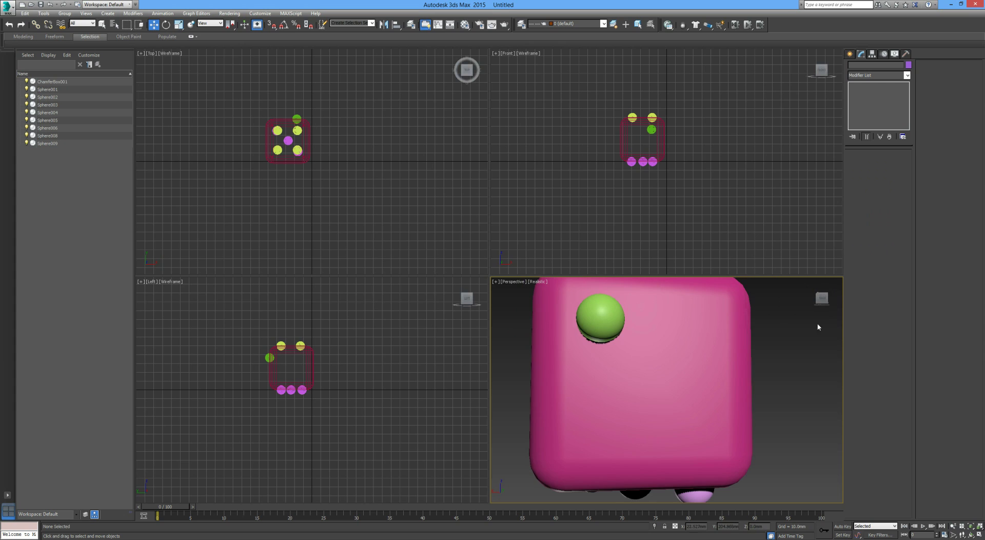
{"action": "left_click_drag", "start_coordinate": [820, 303], "coordinate": [734, 348]}
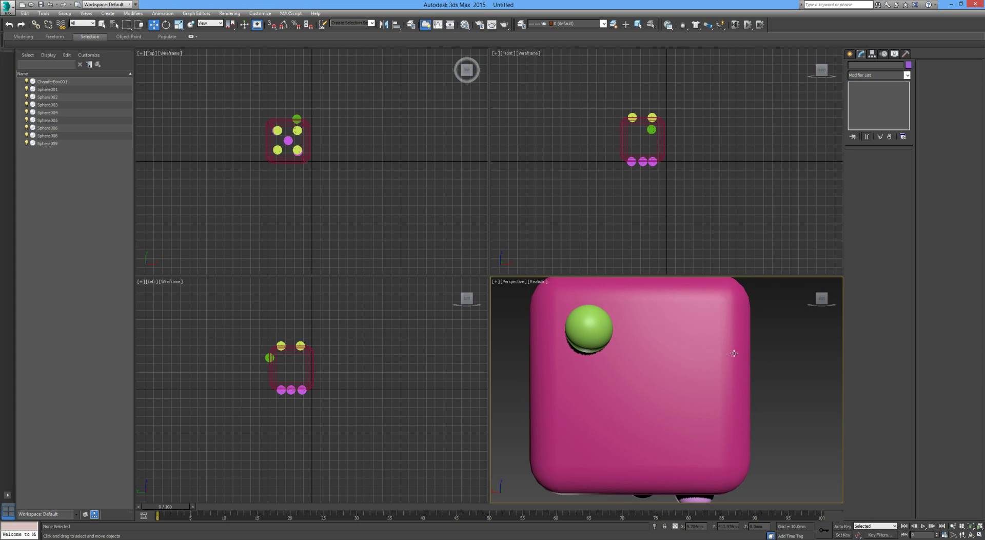
{"action": "left_click", "coordinate": [589, 336]}
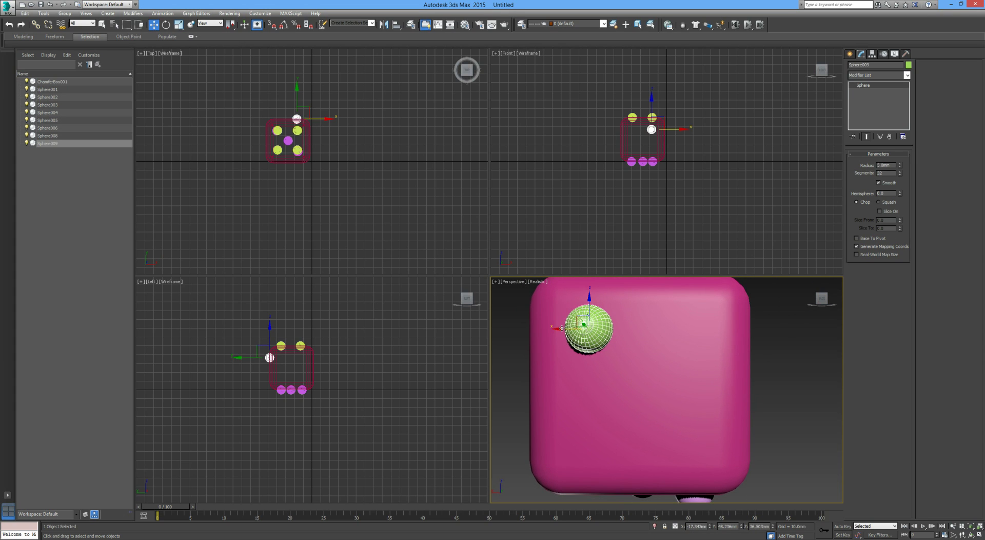
{"action": "mouse_move", "coordinate": [562, 329]}
{"action": "left_mouse_down", "text": "shift"}
{"action": "mouse_move", "coordinate": [669, 329]}
{"action": "mouse_move", "coordinate": [699, 348]}
{"action": "mouse_move", "coordinate": [701, 415]}
{"action": "mouse_move", "coordinate": [560, 440]}
{"action": "mouse_move", "coordinate": [612, 440]}
{"action": "left_mouse_up", "text": "shift"}
{"action": "left_click", "coordinate": [493, 306]}
{"action": "left_click", "coordinate": [493, 306]}
{"action": "left_click", "coordinate": [493, 306]}
{"action": "left_click", "coordinate": [493, 306]}
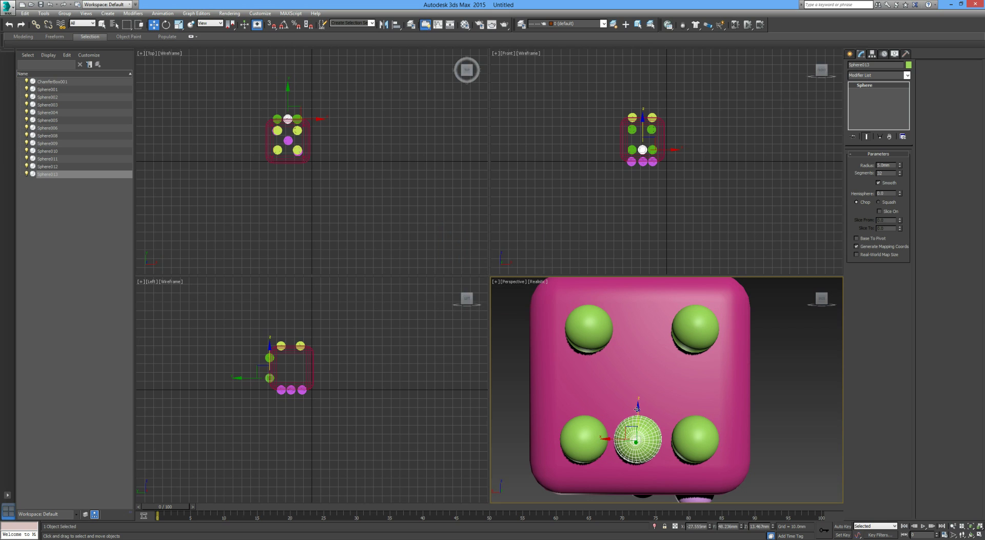
{"action": "left_click_drag", "start_coordinate": [637, 410], "coordinate": [646, 363]}
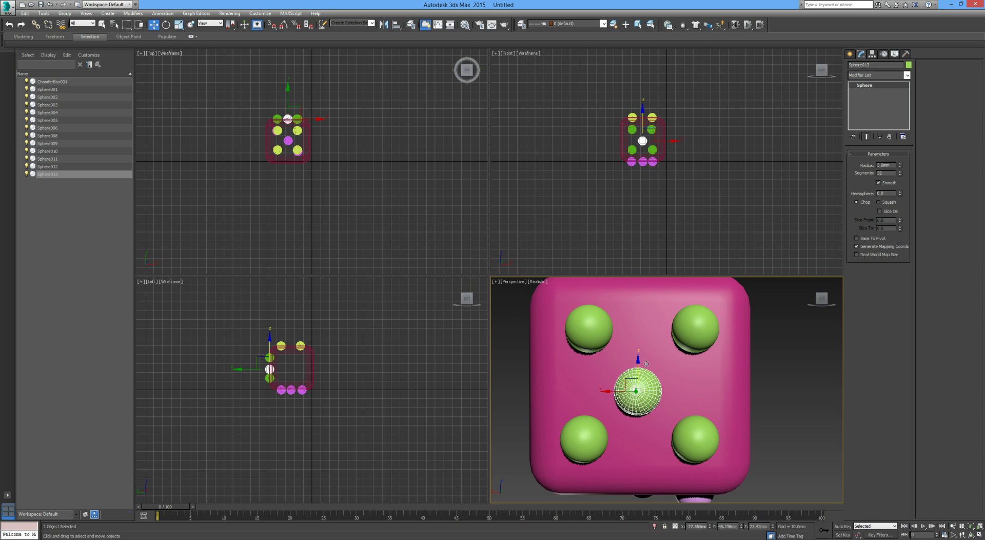
{"action": "left_click", "coordinate": [777, 377]}
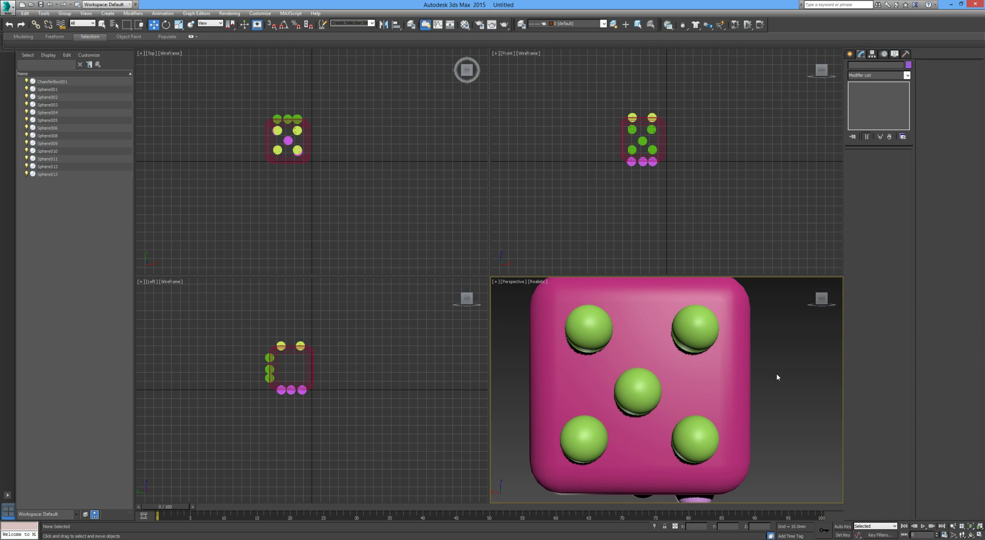
Turn the view square-on to the next blank face of the die
{"action": "left_click", "coordinate": [829, 302]}
{"action": "key", "text": "shift+z"}
{"action": "key", "text": "shift+z"}
{"action": "key", "text": "shift+z"}
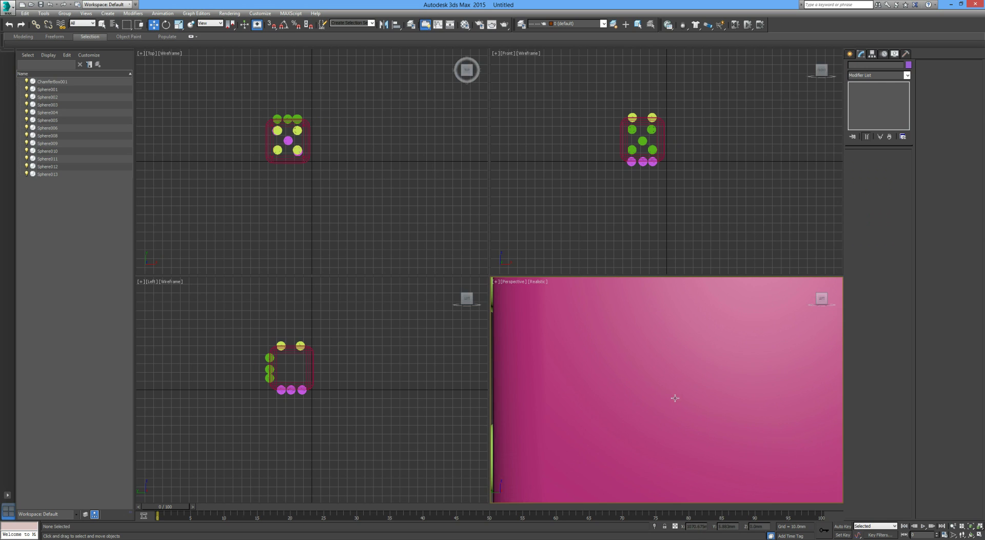
{"action": "mouse_move", "coordinate": [833, 302]}
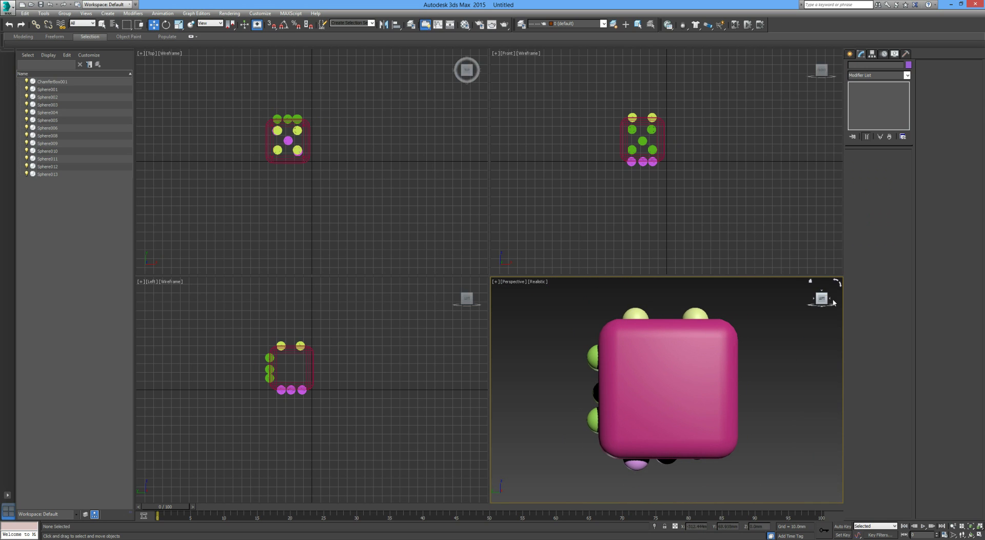
{"action": "left_click", "coordinate": [834, 303]}
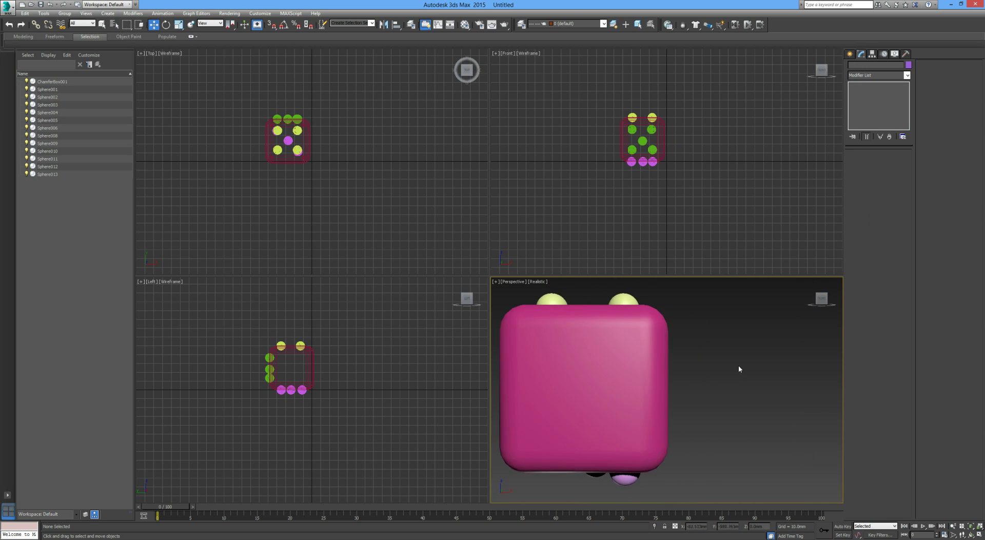
Create a 5 mm sphere pip at the upper-left of the face
{"action": "left_click", "coordinate": [850, 54]}
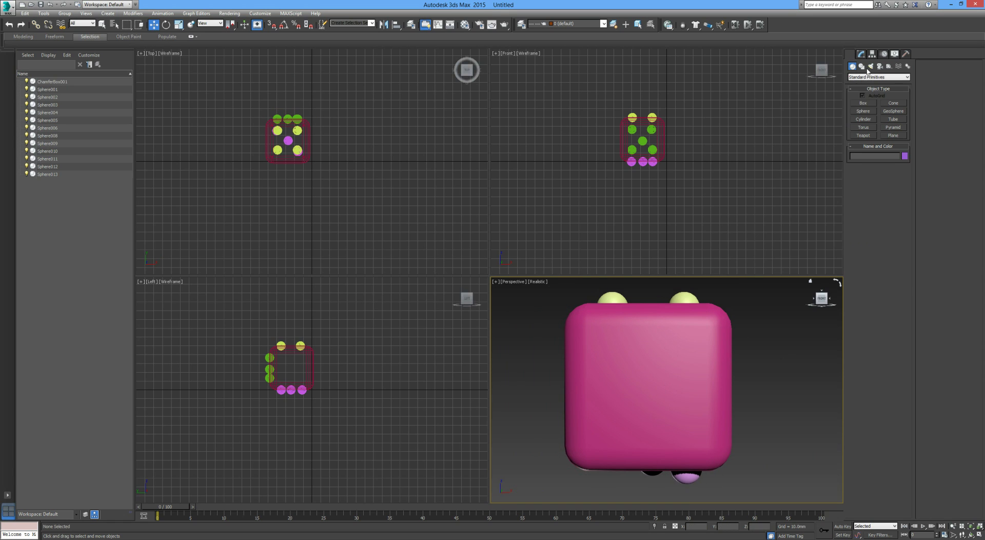
{"action": "left_click", "coordinate": [863, 111]}
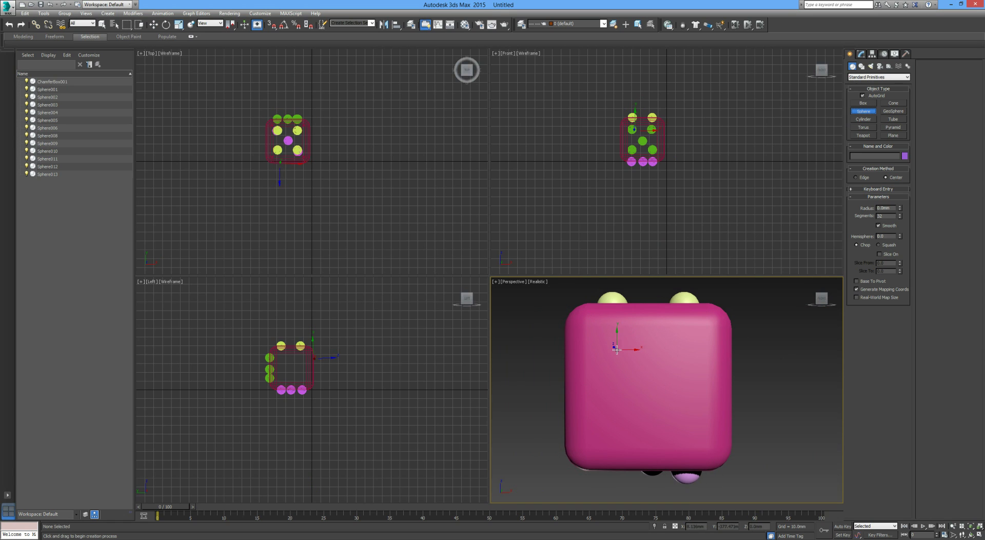
{"action": "left_click_drag", "start_coordinate": [611, 349], "coordinate": [628, 353]}
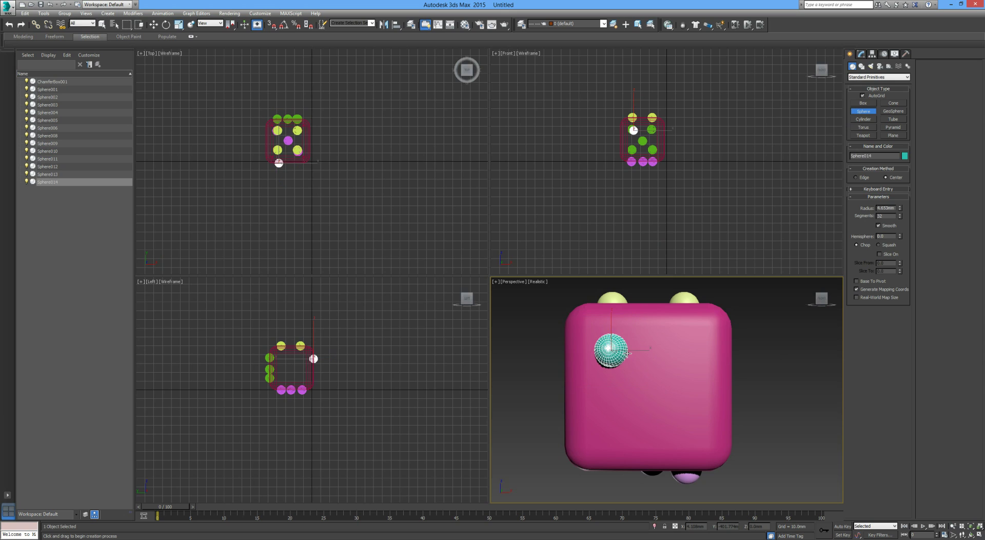
{"action": "double_click", "coordinate": [880, 207]}
{"action": "type", "text": "5"}
{"action": "key", "text": "Return"}
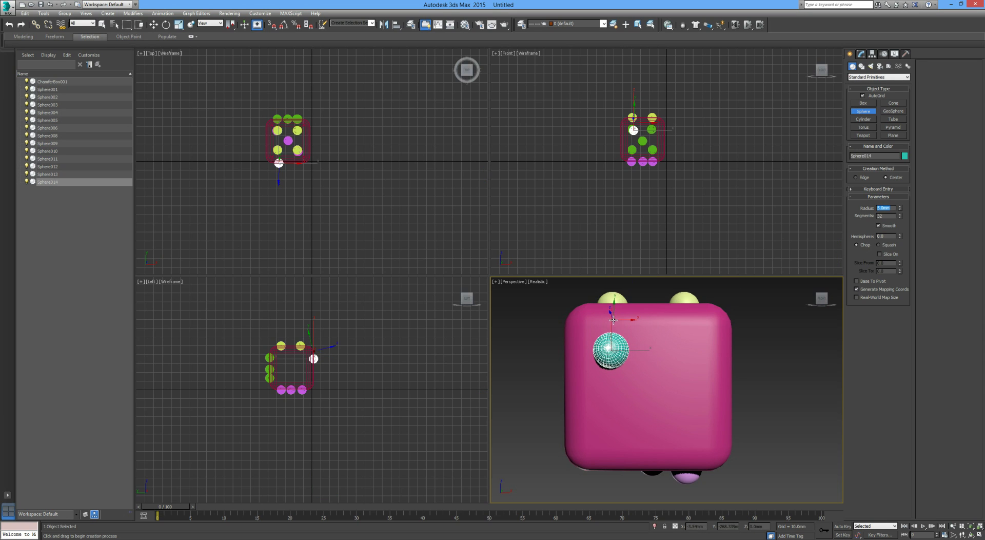
Clone the cyan pip and move the copy to the face's lower right
{"action": "middle_click_drag", "start_coordinate": [613, 319], "coordinate": [628, 324]}
{"action": "key", "text": "w"}
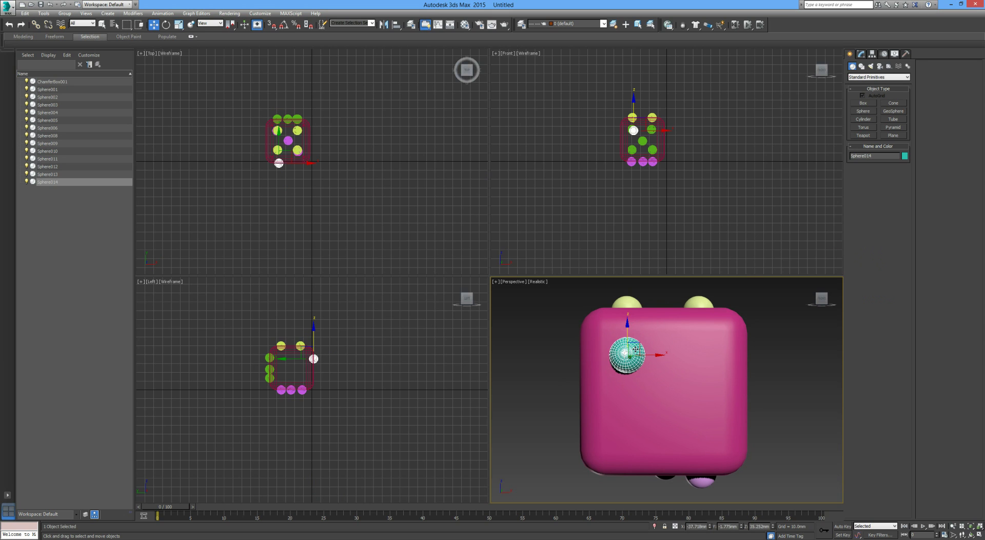
{"action": "left_click_drag", "start_coordinate": [629, 332], "coordinate": [629, 403], "text": "shift"}
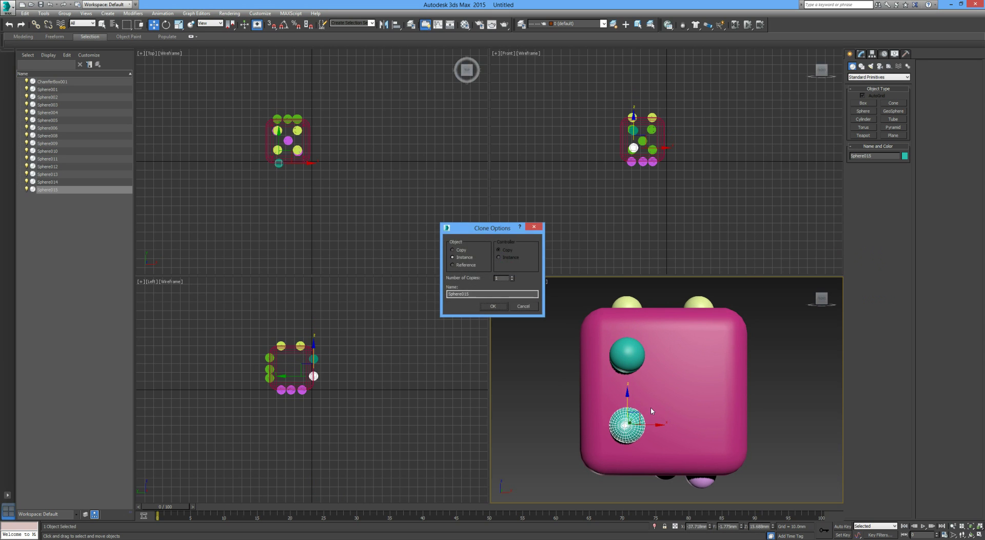
{"action": "left_click", "coordinate": [494, 306]}
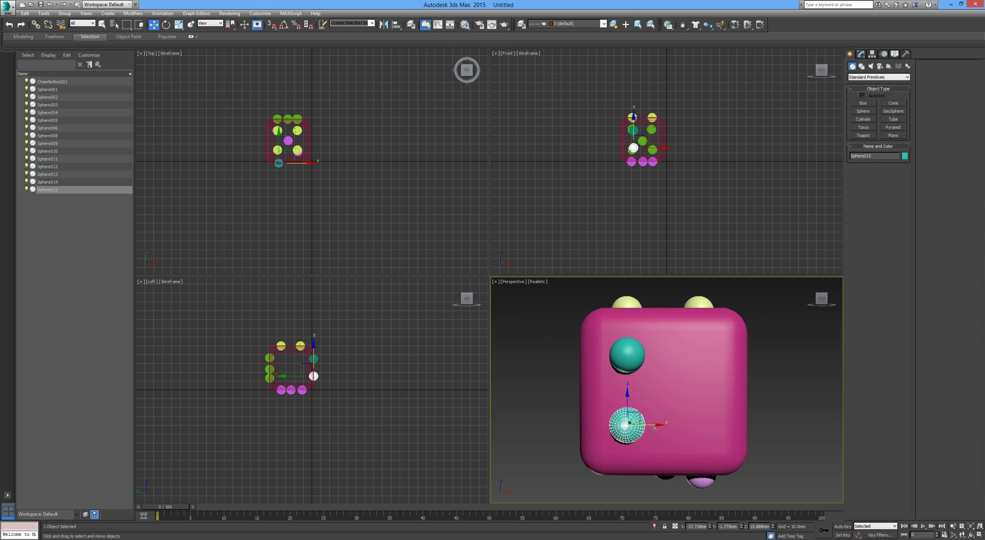
{"action": "left_click_drag", "start_coordinate": [652, 436], "coordinate": [728, 436]}
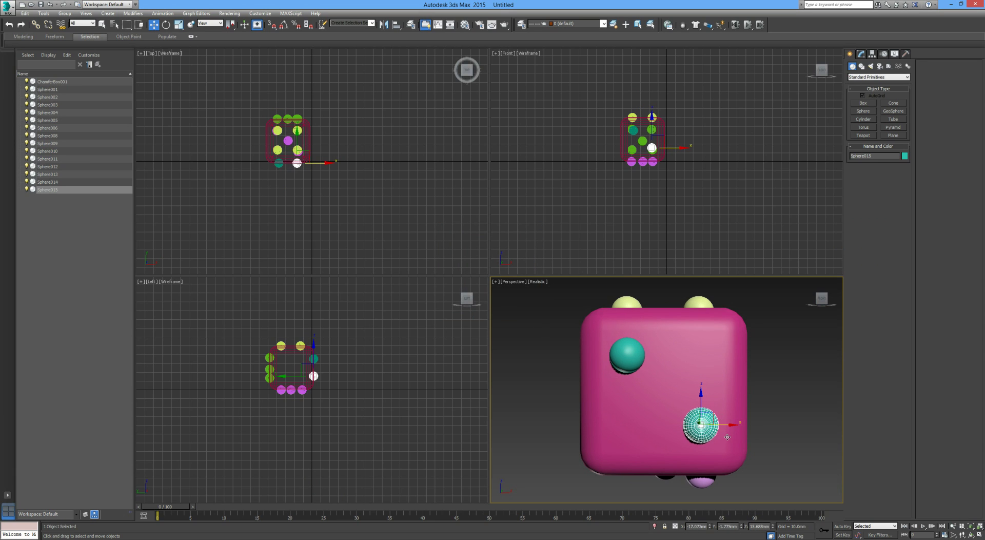
{"action": "left_click", "coordinate": [793, 394]}
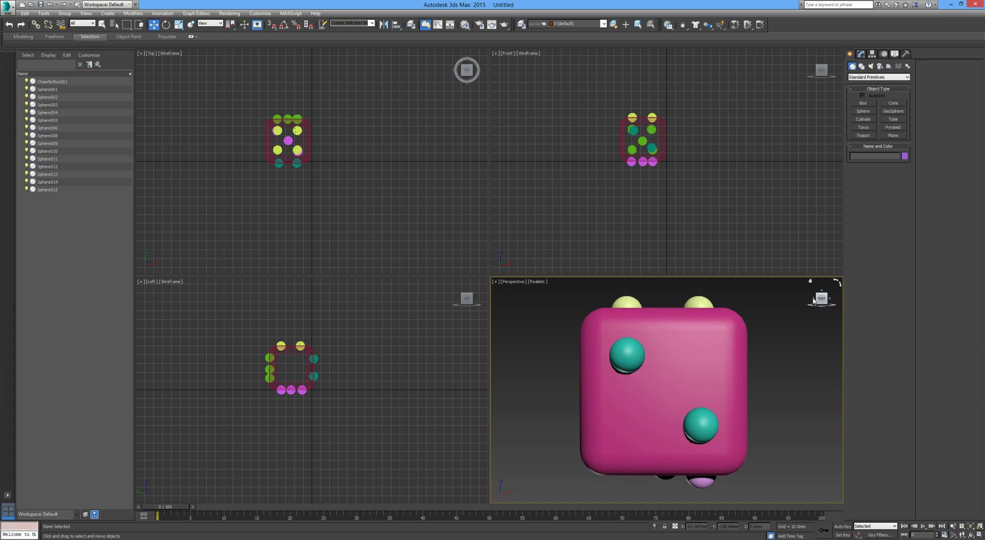
{"action": "left_click_drag", "start_coordinate": [817, 294], "coordinate": [762, 363]}
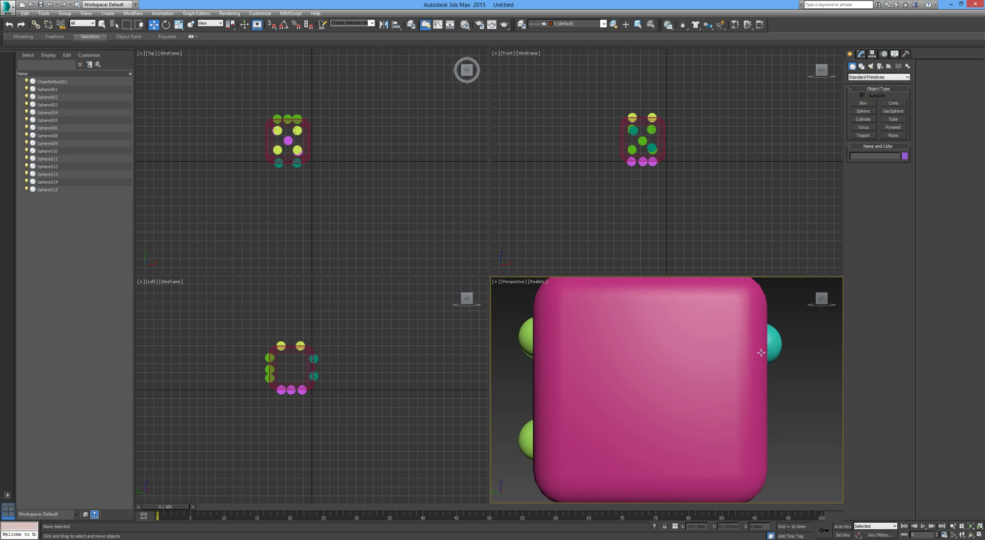
Create a 5 mm sphere pip at the top of the front face
{"action": "key", "text": "z"}
{"action": "left_click", "coordinate": [863, 111]}
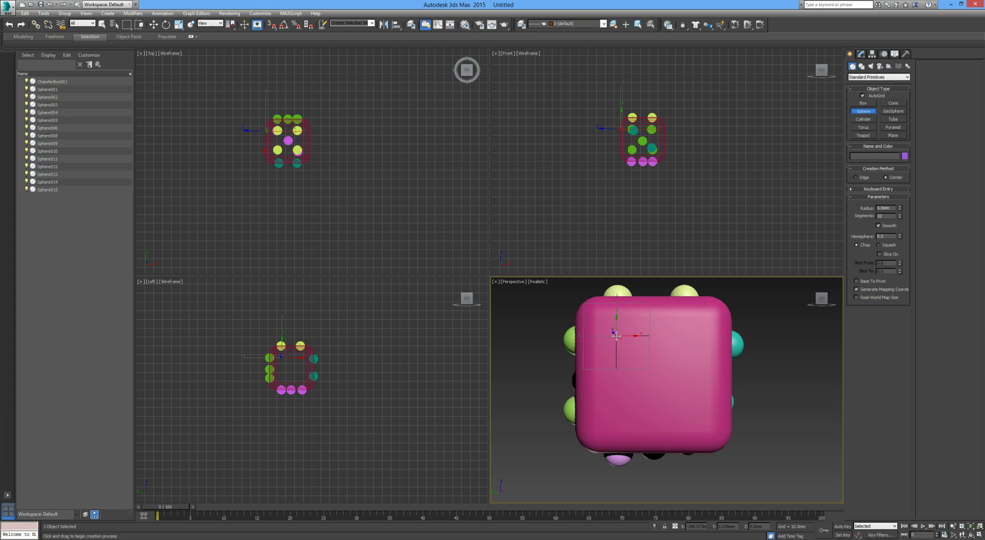
{"action": "left_click_drag", "start_coordinate": [615, 336], "coordinate": [630, 332]}
{"action": "double_click", "coordinate": [886, 208]}
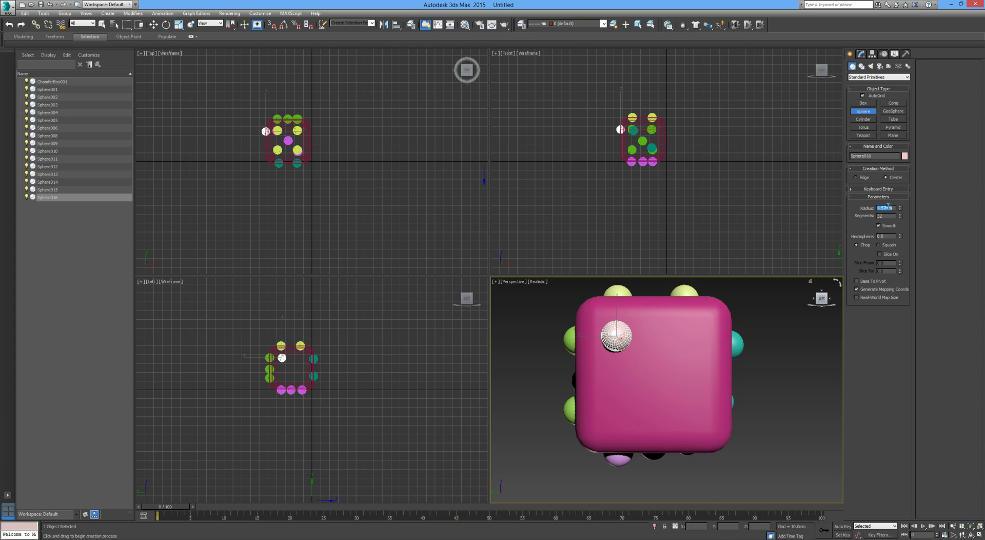
{"action": "type", "text": "5"}
{"action": "key", "text": "Return"}
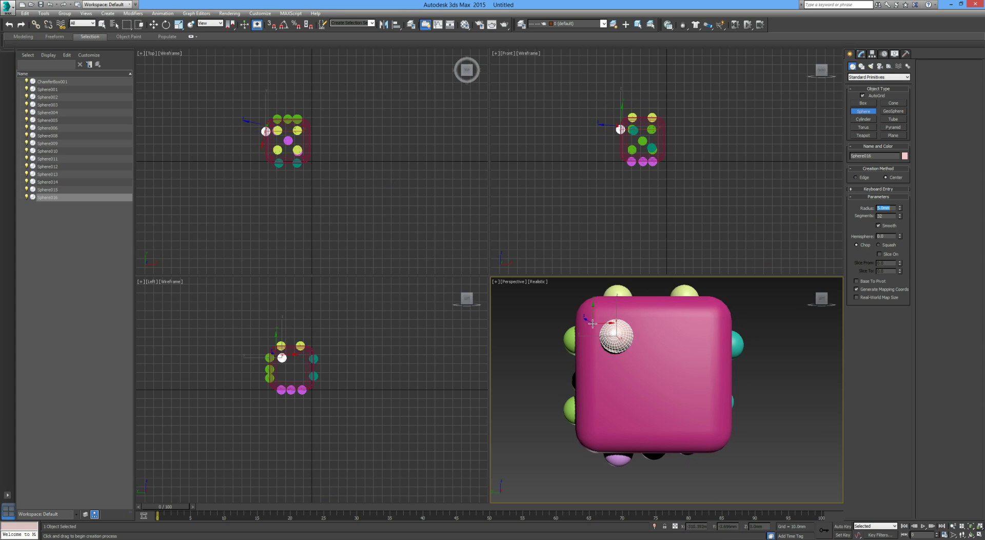
{"action": "right_click", "coordinate": [548, 336]}
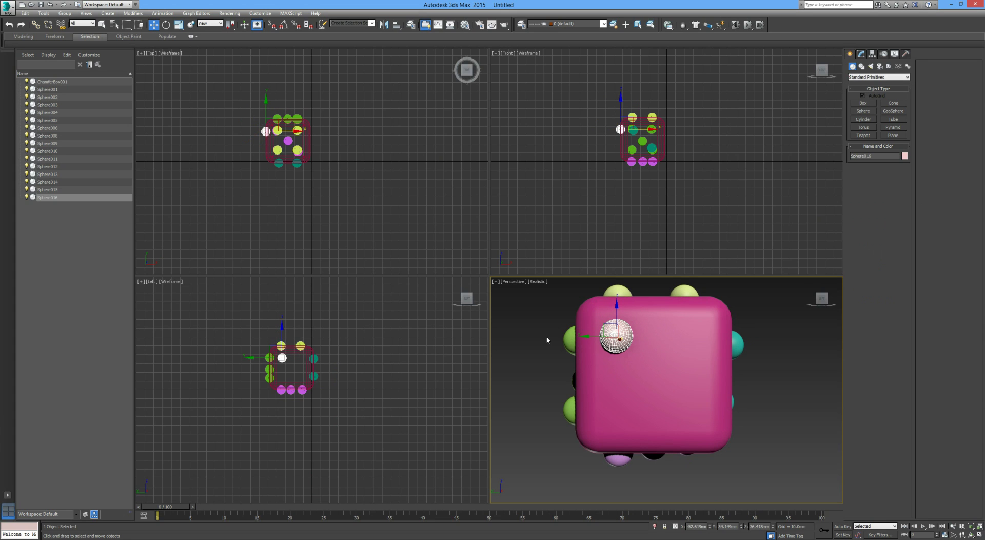
Shift-clone the pip down the face and copy one upward on the right
{"action": "mouse_move", "coordinate": [618, 316]}
{"action": "left_mouse_down"}
{"action": "mouse_move", "coordinate": [619, 338]}
{"action": "mouse_move", "coordinate": [617, 308]}
{"action": "mouse_move", "coordinate": [618, 384]}
{"action": "mouse_move", "coordinate": [651, 417]}
{"action": "mouse_move", "coordinate": [667, 417]}
{"action": "left_mouse_up"}
{"action": "left_click", "coordinate": [494, 308]}
{"action": "left_click", "coordinate": [480, 307]}
{"action": "left_click", "coordinate": [479, 306]}
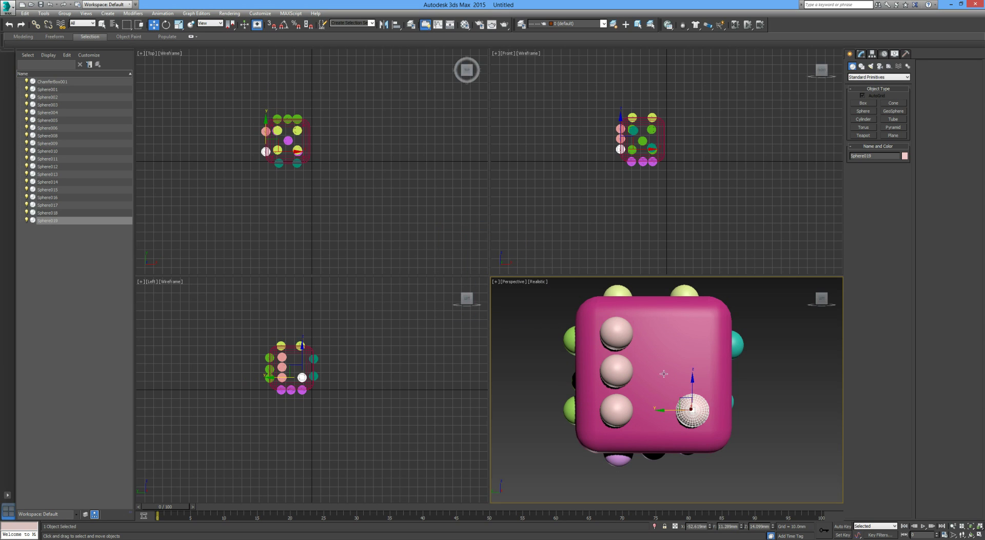
{"action": "left_click_drag", "start_coordinate": [694, 387], "coordinate": [693, 348], "text": "shift"}
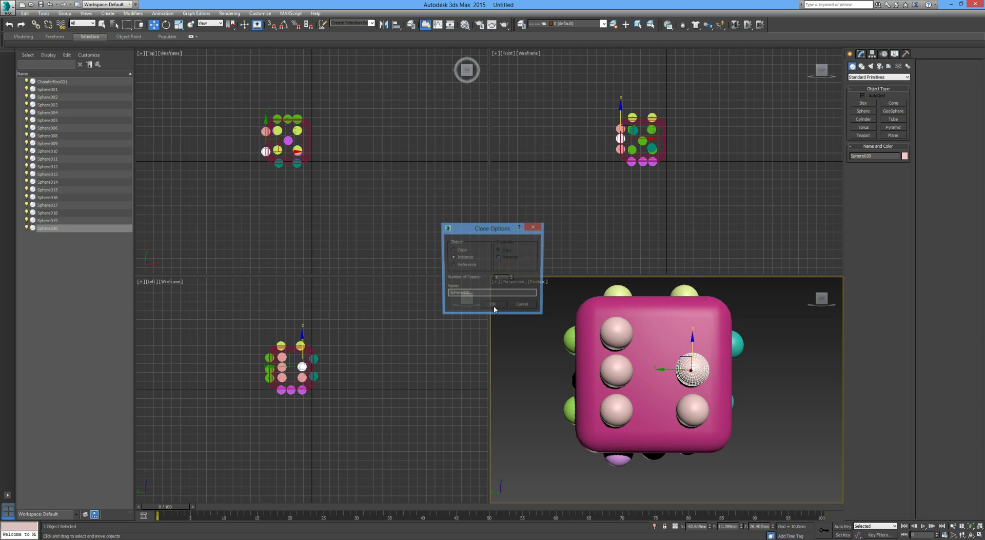
{"action": "left_click", "coordinate": [494, 308]}
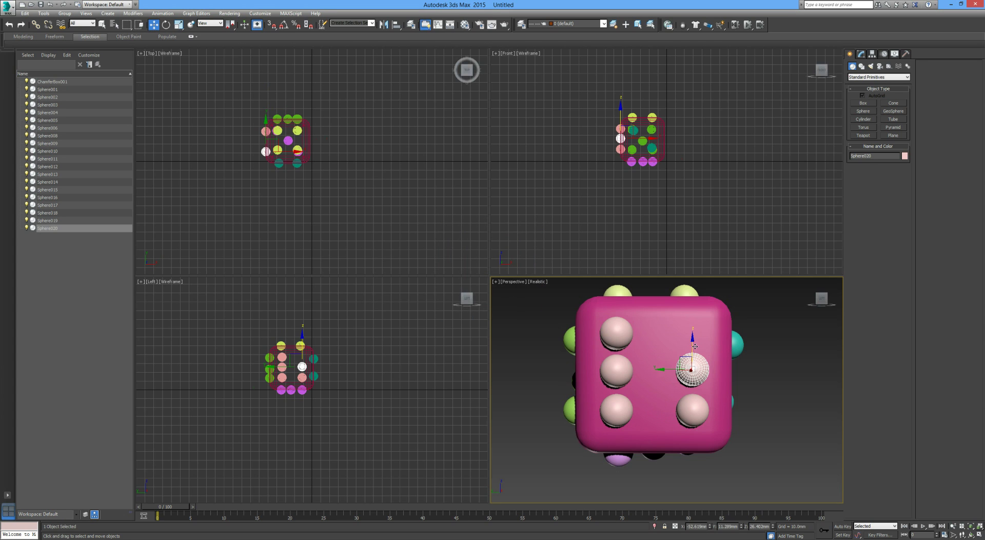
Cancel an accidental die copy and add the top-right pip, completing two columns of three
{"action": "left_click", "coordinate": [657, 410]}
{"action": "left_click_drag", "start_coordinate": [655, 421], "coordinate": [655, 401], "text": "shift"}
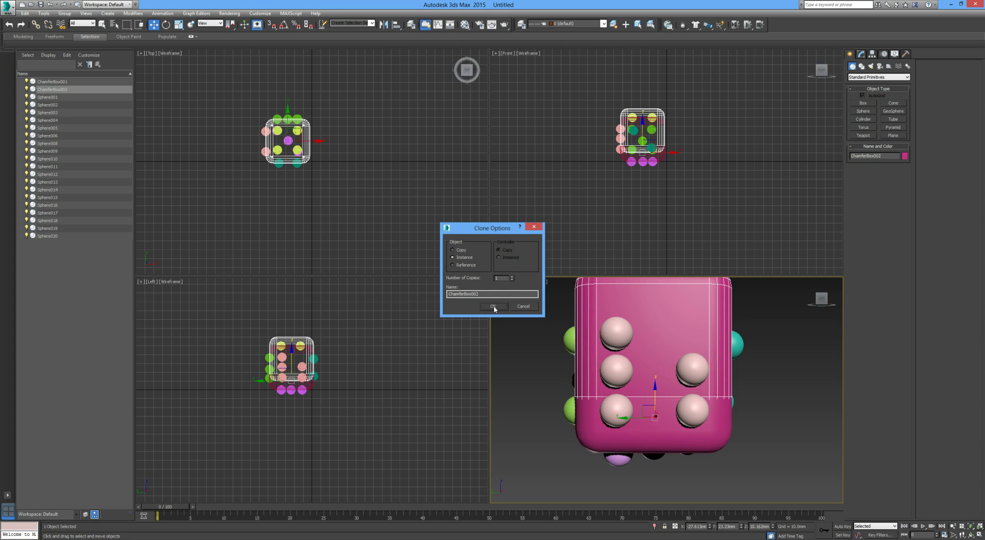
{"action": "left_click", "coordinate": [522, 307]}
{"action": "left_click", "coordinate": [691, 353]}
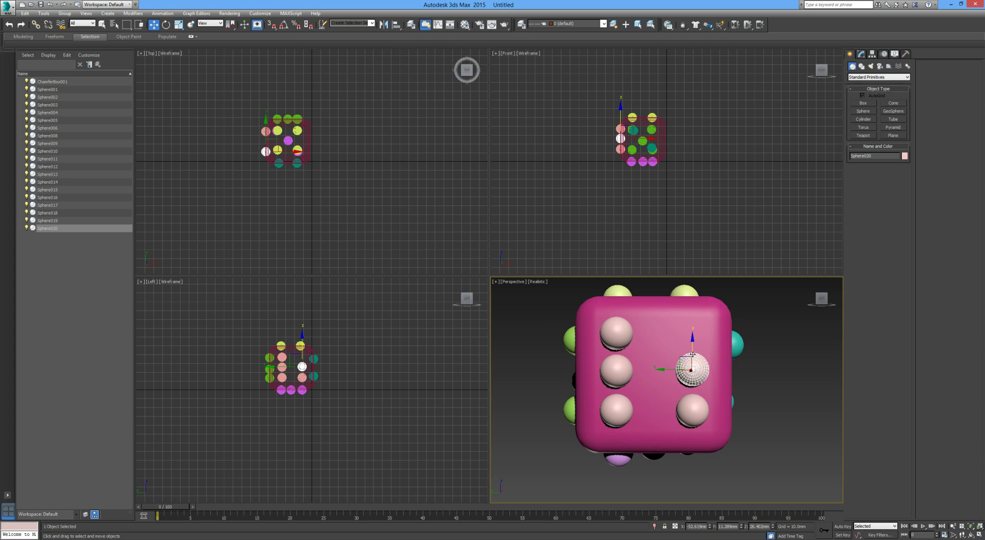
{"action": "left_click_drag", "start_coordinate": [693, 329], "coordinate": [692, 321]}
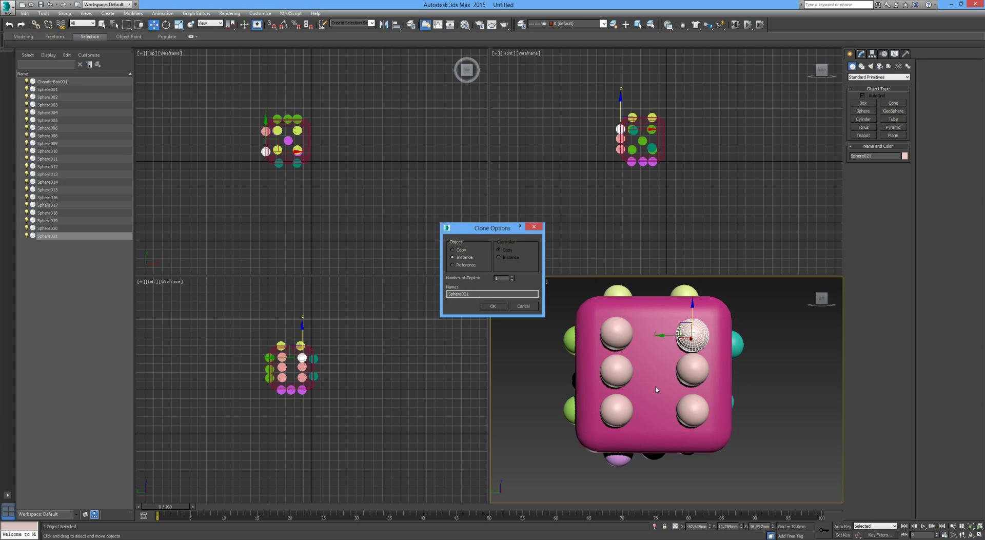
{"action": "left_click", "coordinate": [497, 304]}
{"action": "left_click", "coordinate": [522, 328]}
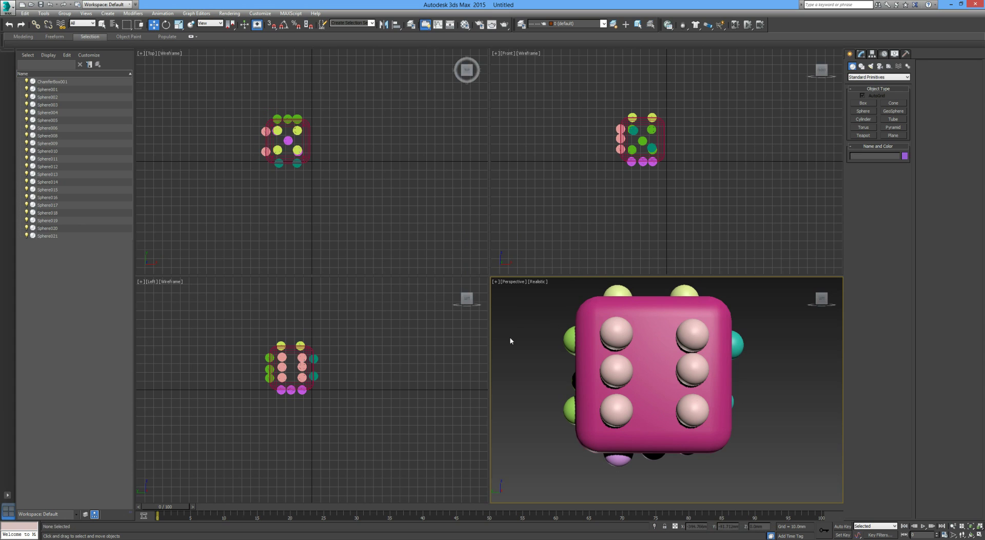
{"action": "left_click", "coordinate": [673, 369]}
{"action": "left_click", "coordinate": [692, 365]}
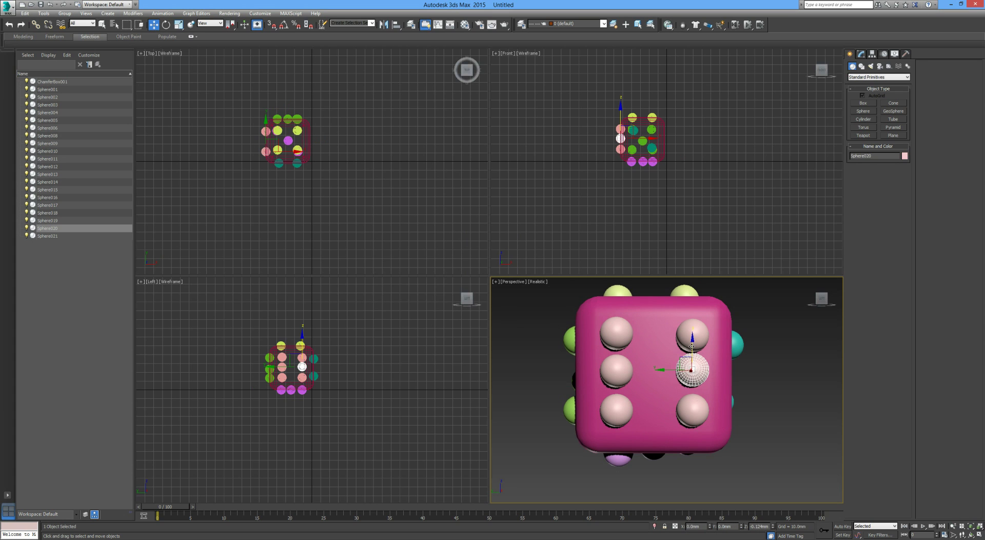
{"action": "left_click", "coordinate": [791, 399]}
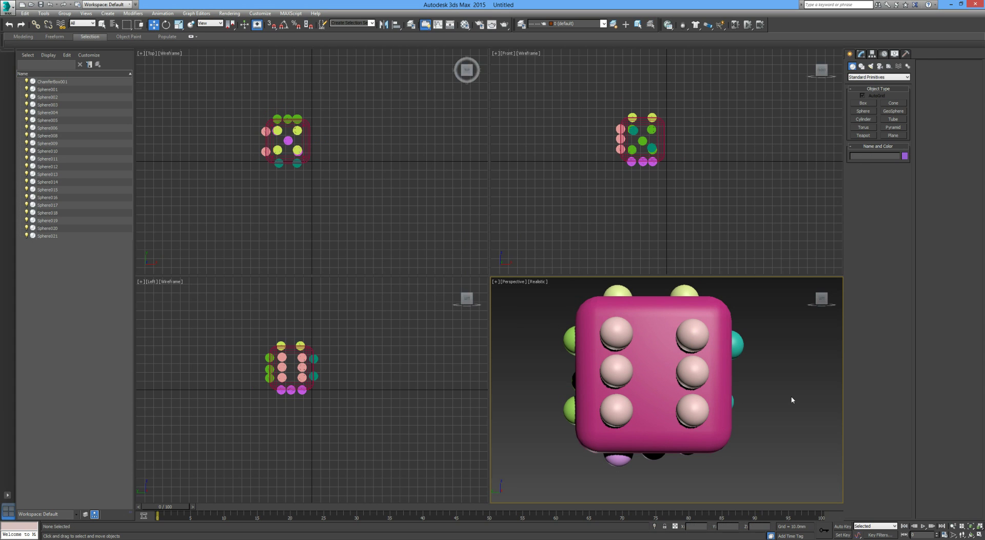
{"action": "middle_click_drag", "start_coordinate": [792, 399], "coordinate": [651, 391], "text": "alt"}
Create a 5 mm sphere at the centre of the side face
{"action": "left_click", "coordinate": [821, 299]}
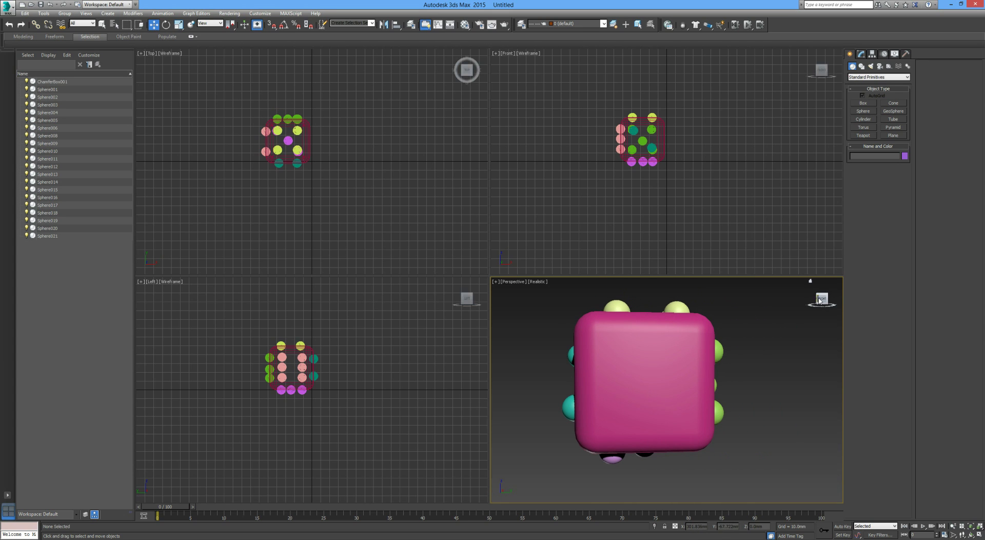
{"action": "left_click", "coordinate": [863, 111]}
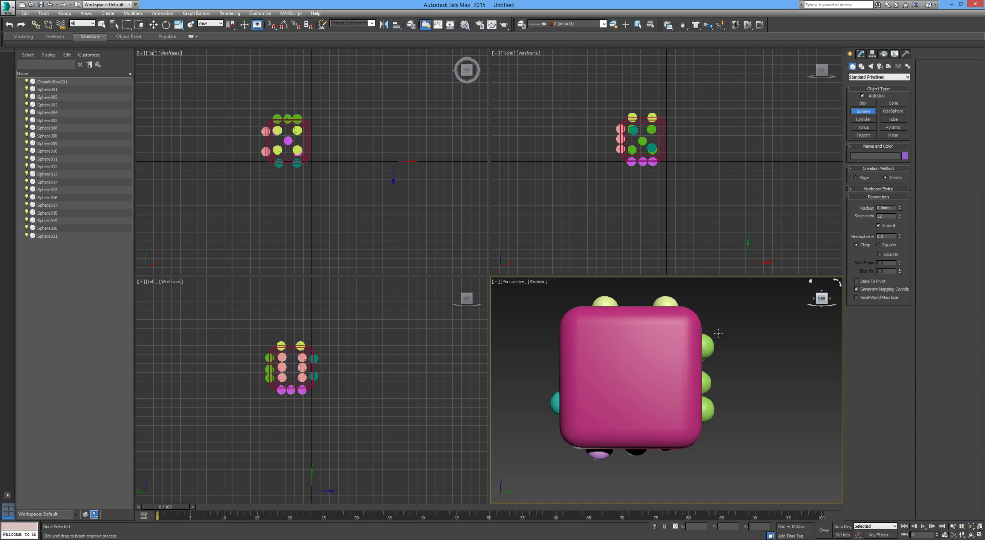
{"action": "left_click_drag", "start_coordinate": [630, 373], "coordinate": [645, 375]}
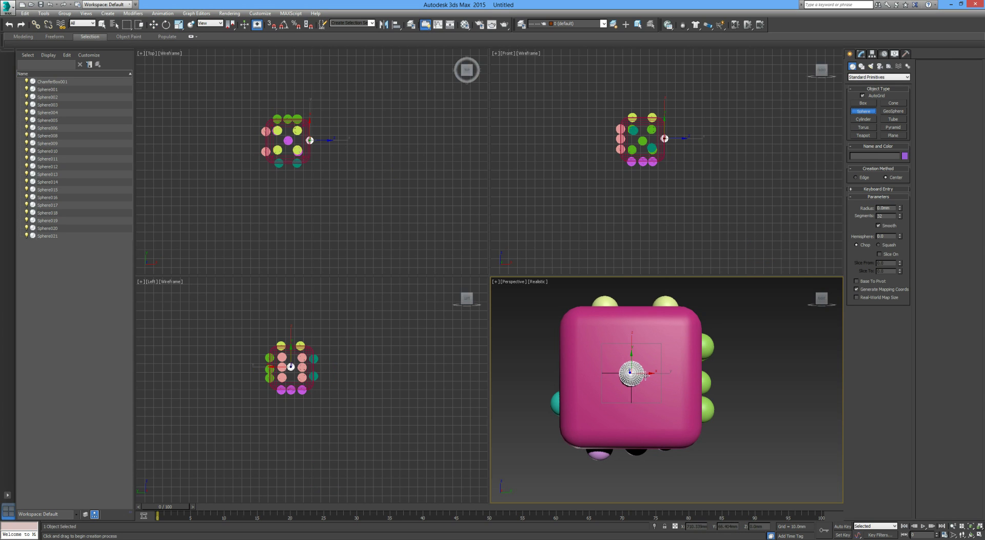
{"action": "double_click", "coordinate": [884, 208]}
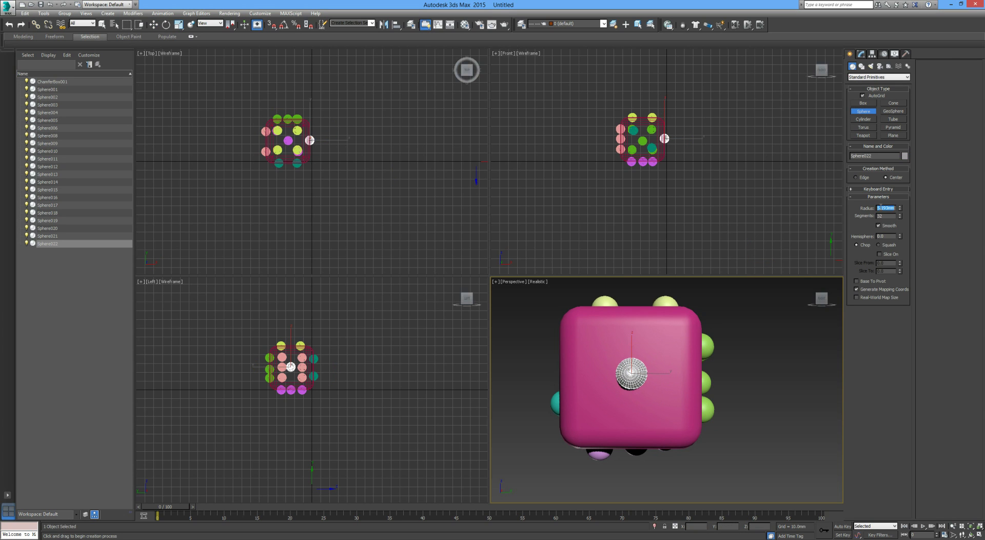
{"action": "type", "text": "5"}
{"action": "key", "text": "Return"}
Undo the last action, switch to Move, clear the selection and recentre the die
{"action": "left_click", "coordinate": [792, 335]}
{"action": "key", "text": "ctrl+z"}
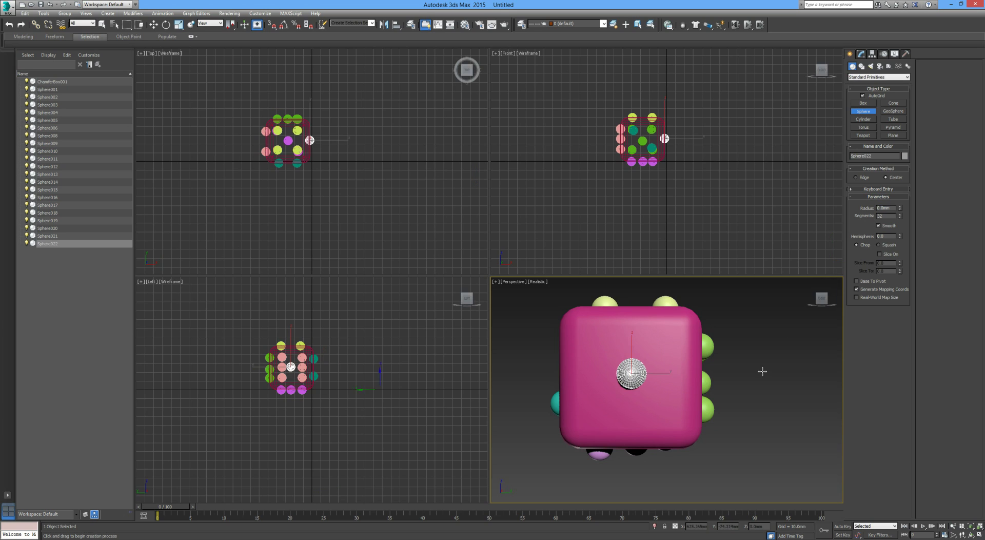
{"action": "key", "text": "w"}
{"action": "left_click", "coordinate": [766, 372]}
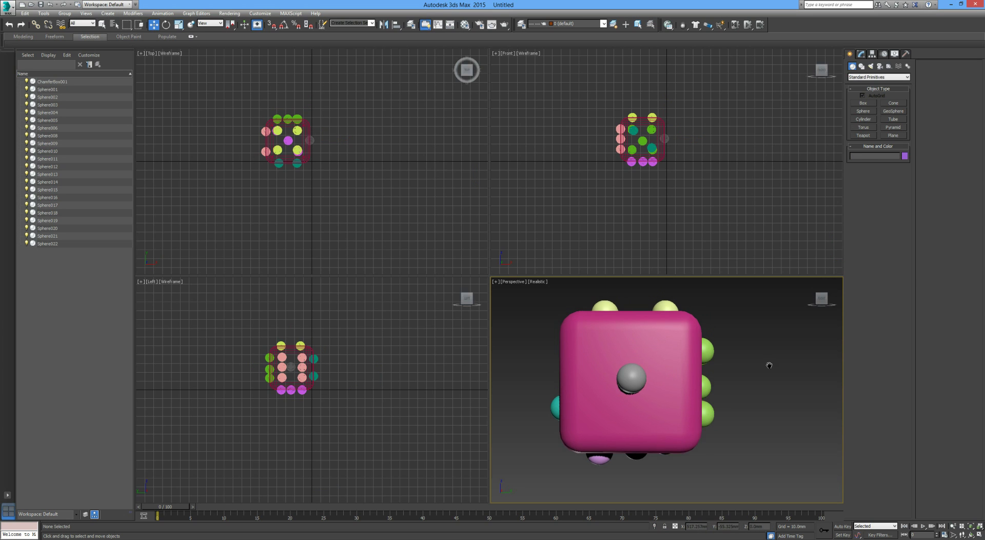
{"action": "middle_click_drag", "start_coordinate": [768, 365], "coordinate": [602, 385]}
{"action": "scroll", "coordinate": [743, 384], "scroll_direction": "down", "scroll_amount": 2}
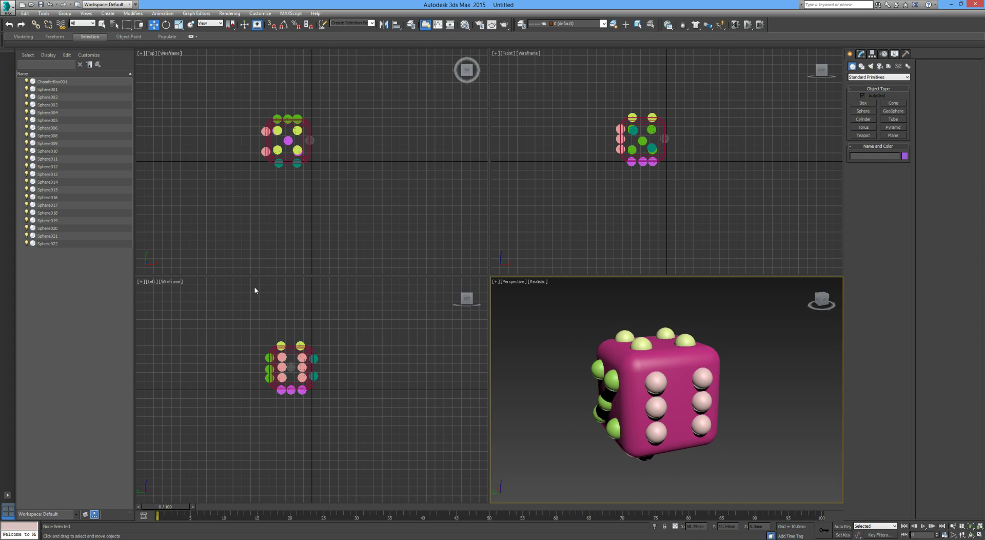
Group the pip spheres Sphere001 through Sphere022 into a group named Dots
{"action": "left_click", "coordinate": [52, 90]}
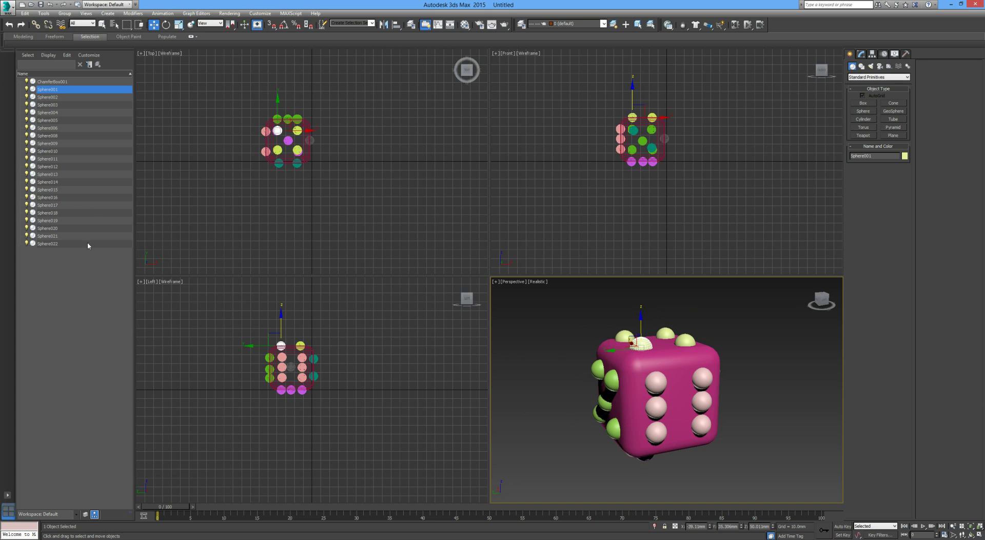
{"action": "left_click", "coordinate": [66, 243], "text": "shift"}
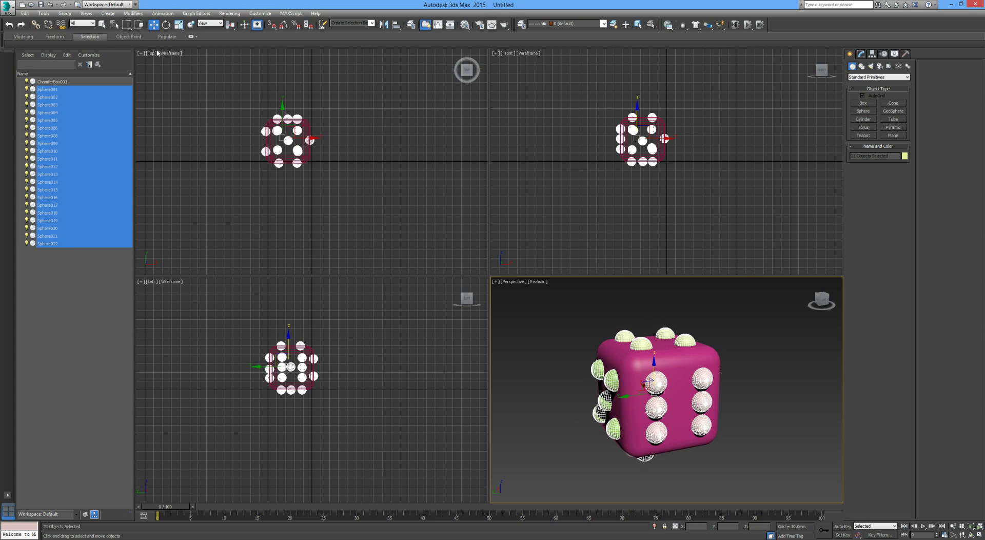
{"action": "left_click", "coordinate": [67, 14]}
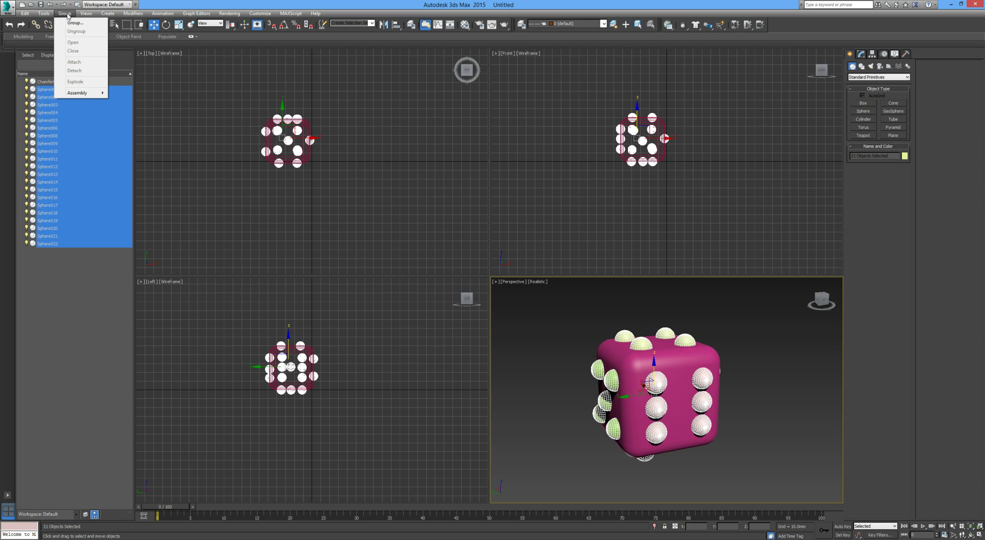
{"action": "left_click", "coordinate": [75, 22]}
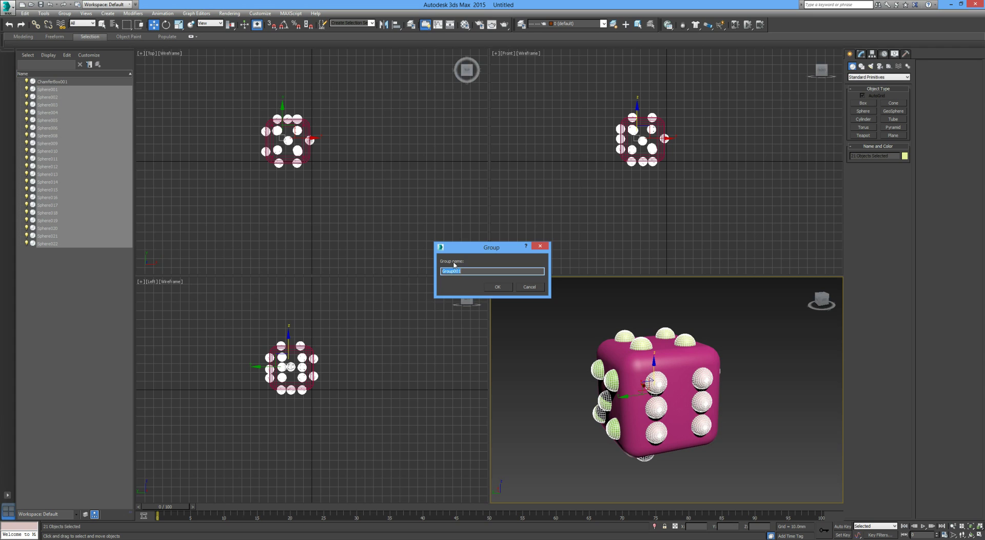
{"action": "type", "text": "Dots"}
{"action": "key", "text": "Return"}
Reselect the Dots group and open the Material Editor with M
{"action": "left_click", "coordinate": [524, 352]}
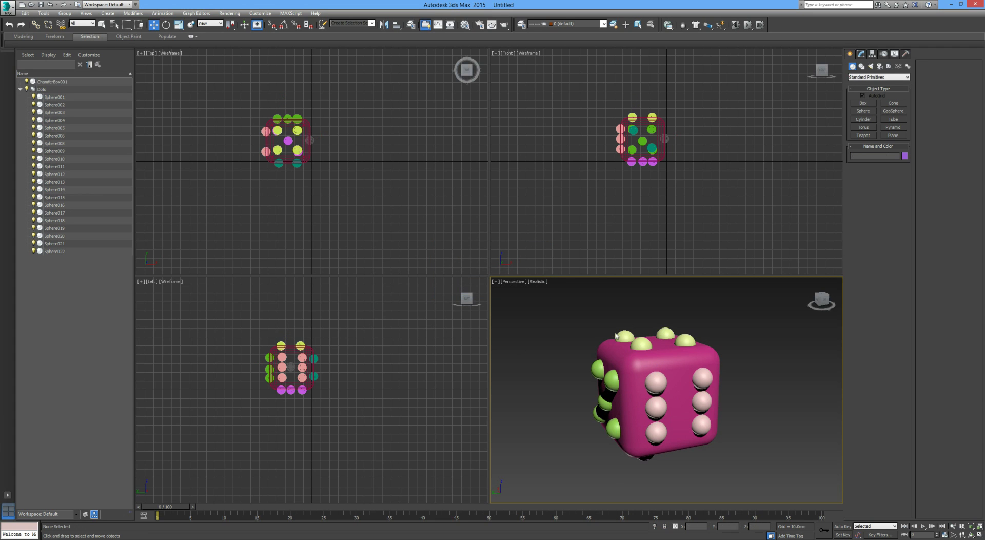
{"action": "left_click", "coordinate": [662, 379]}
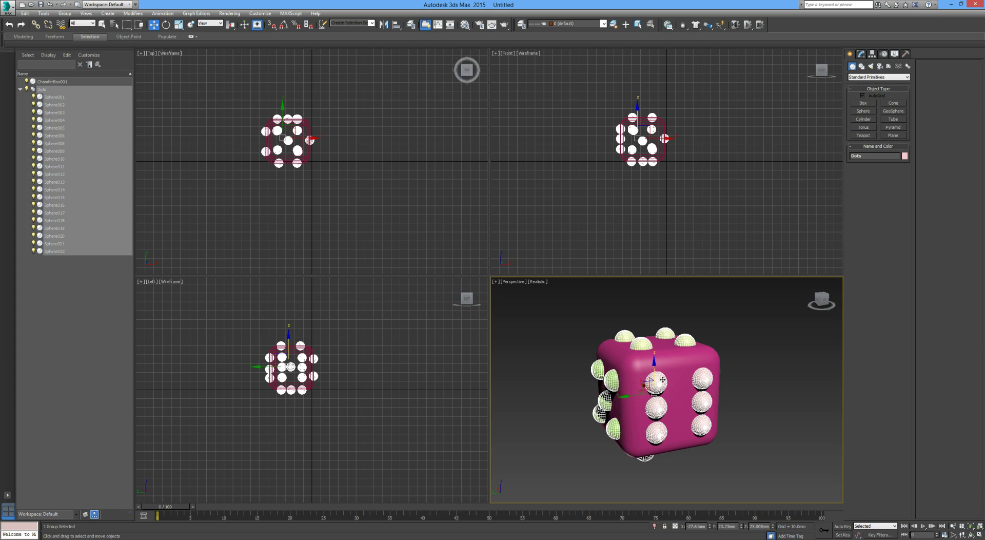
{"action": "left_click", "coordinate": [747, 346]}
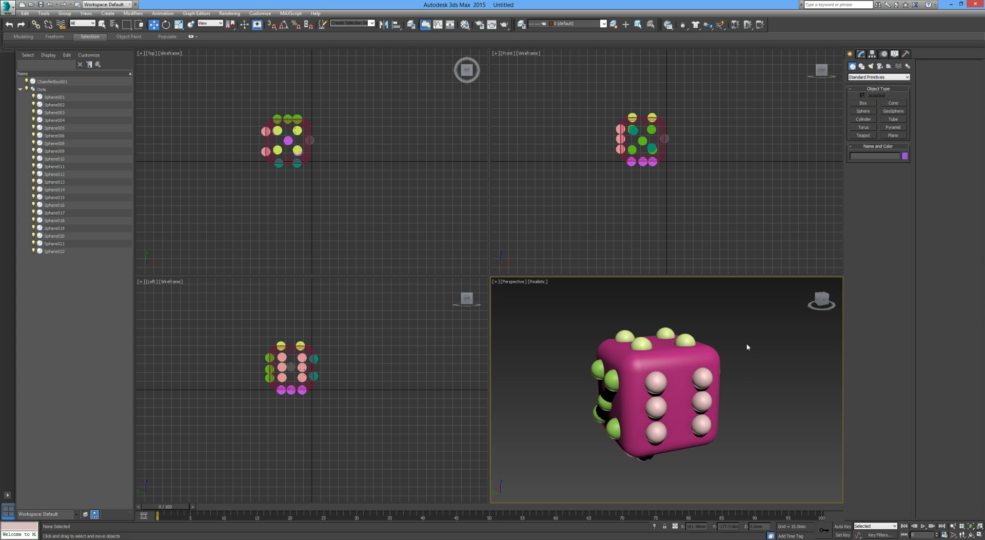
{"action": "left_click", "coordinate": [611, 377]}
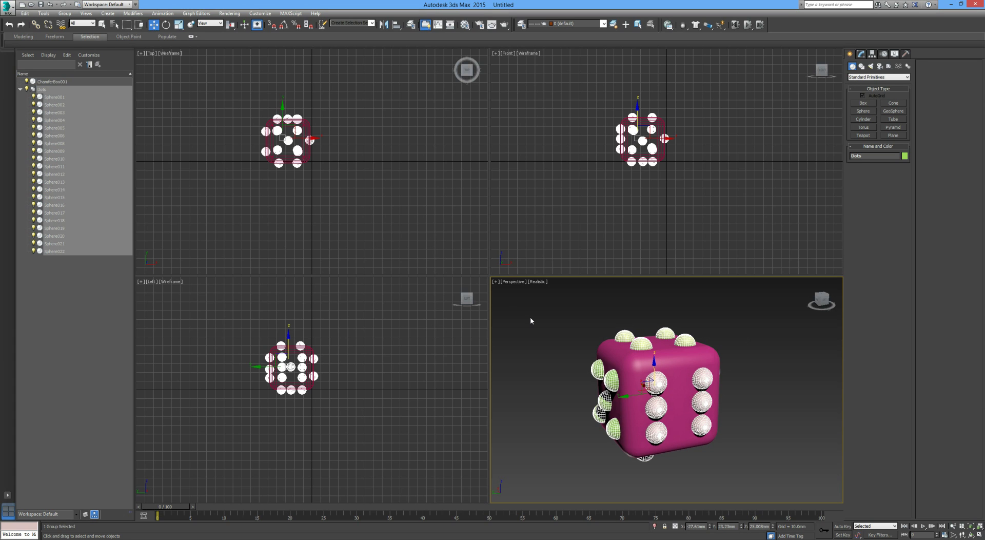
{"action": "key", "text": "m"}
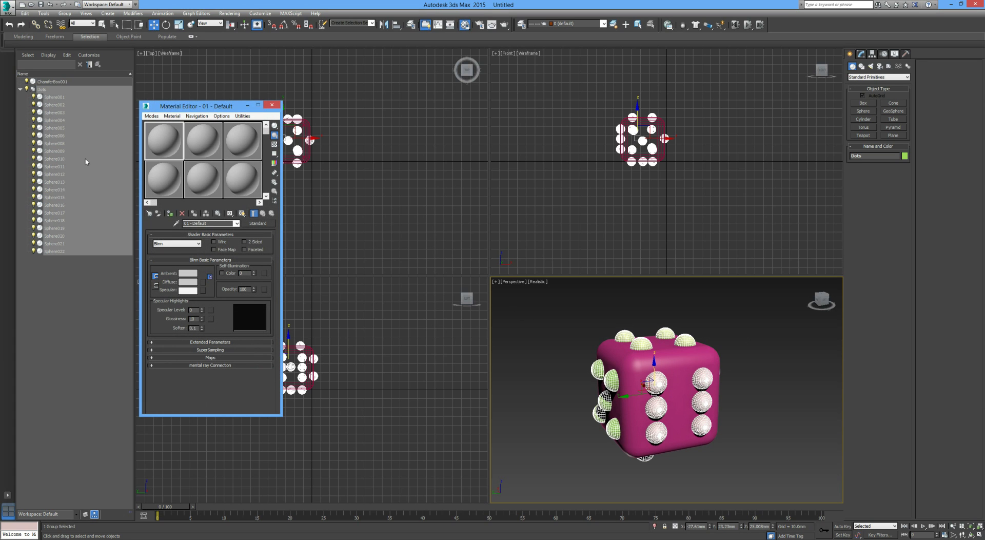
Make the first material an Architectural material with a pure black diffuse colour
{"action": "left_click", "coordinate": [258, 223]}
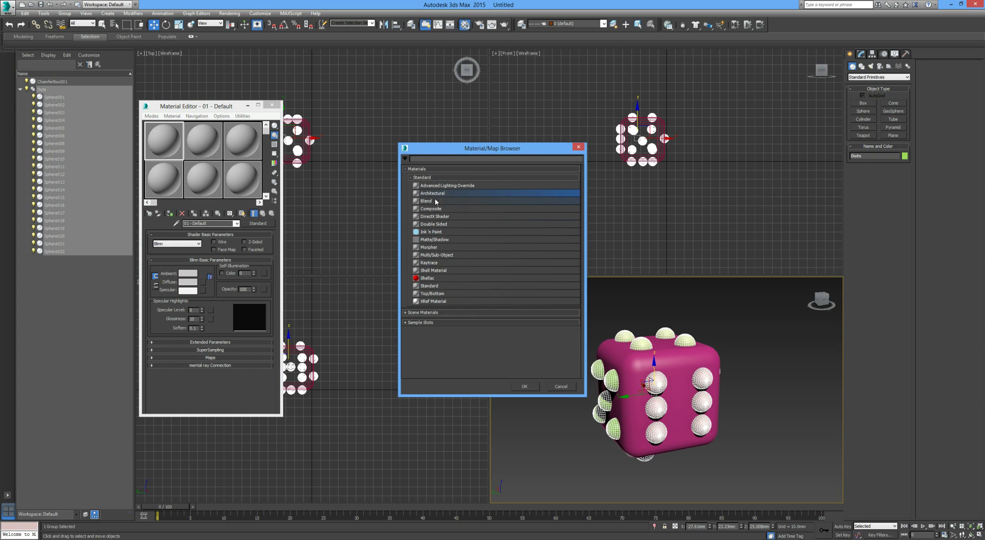
{"action": "double_click", "coordinate": [436, 193]}
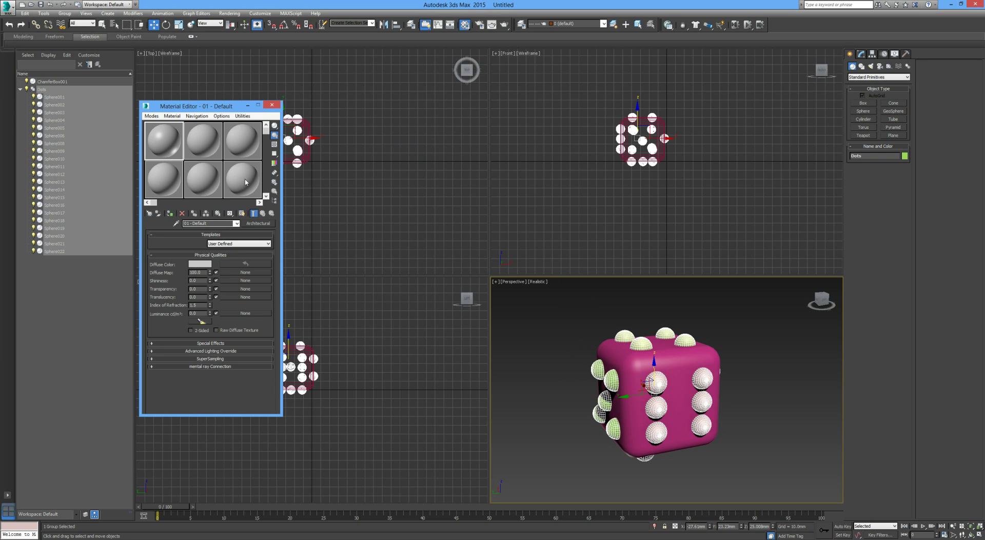
{"action": "left_click", "coordinate": [199, 264]}
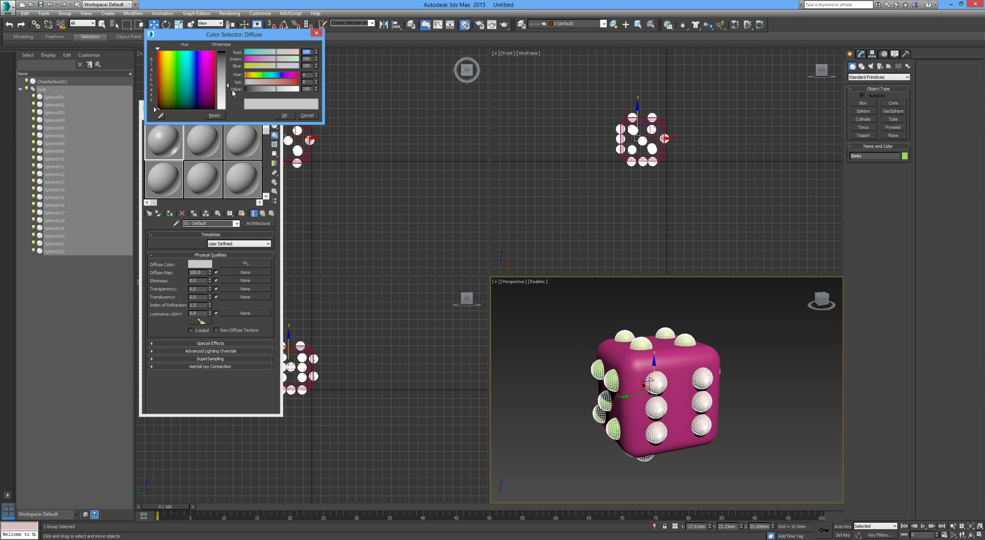
{"action": "left_click_drag", "start_coordinate": [228, 84], "coordinate": [231, 53]}
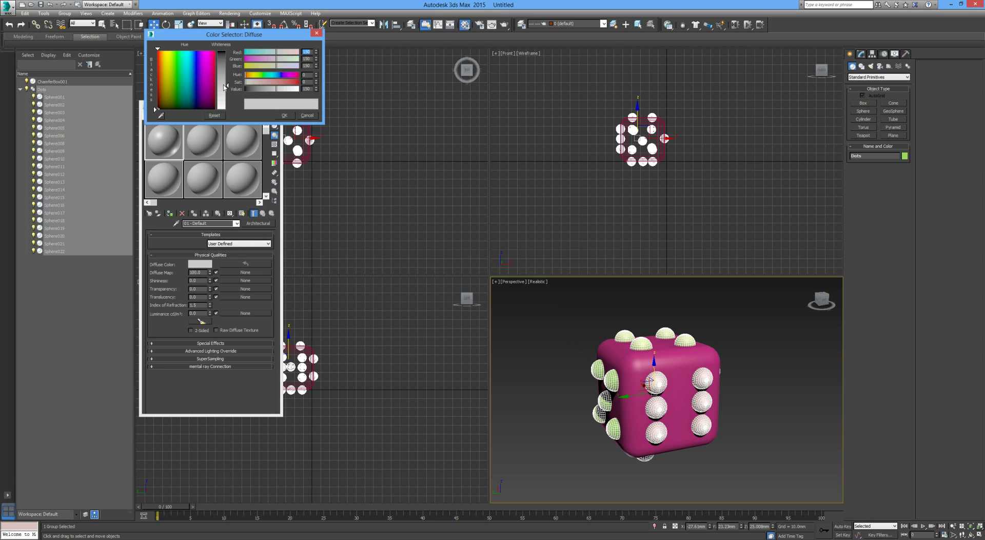
{"action": "left_click", "coordinate": [285, 116]}
Name the second material 02 - Default and give it a white diffuse colour
{"action": "left_click", "coordinate": [202, 143]}
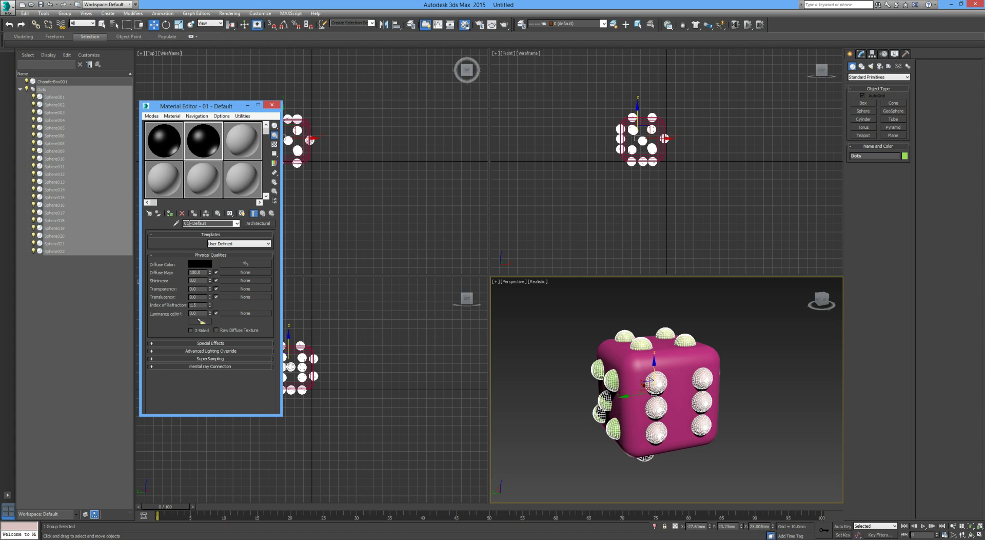
{"action": "key", "text": "BackSpace"}
{"action": "type", "text": "2"}
{"action": "left_click", "coordinate": [205, 265]}
{"action": "left_click_drag", "start_coordinate": [229, 49], "coordinate": [222, 109]}
{"action": "left_click", "coordinate": [286, 117]}
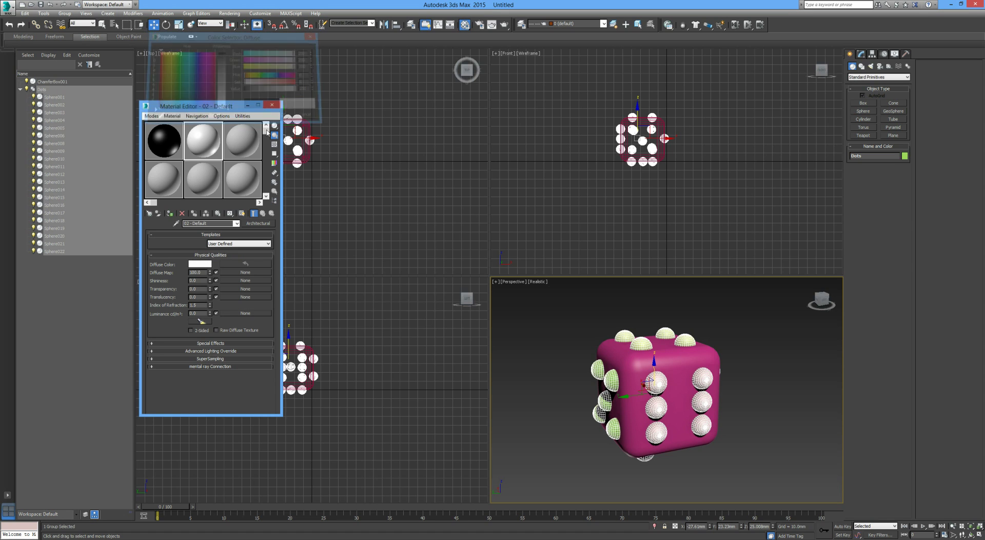
Assign the black first material to the Dots pip spheres
{"action": "left_click", "coordinate": [176, 145]}
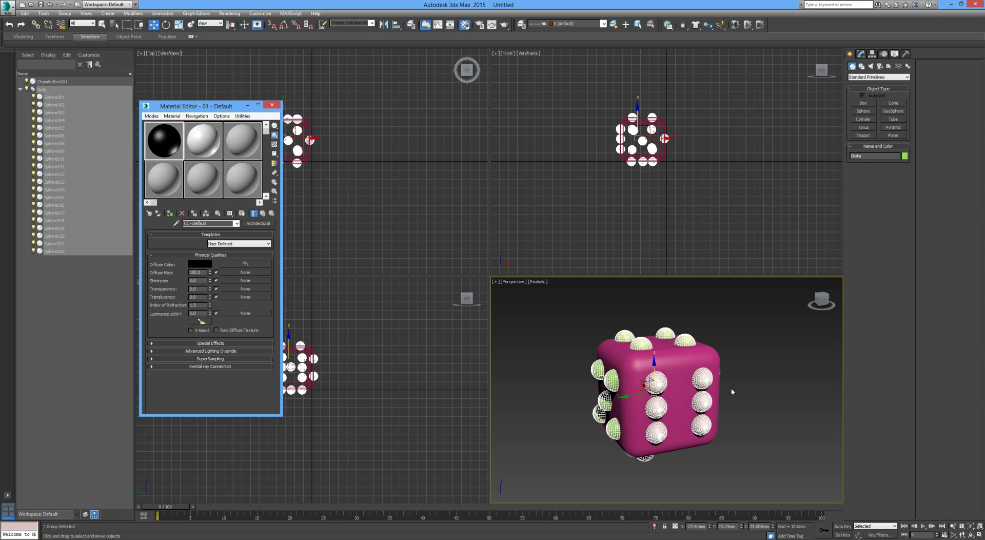
{"action": "left_click", "coordinate": [172, 216]}
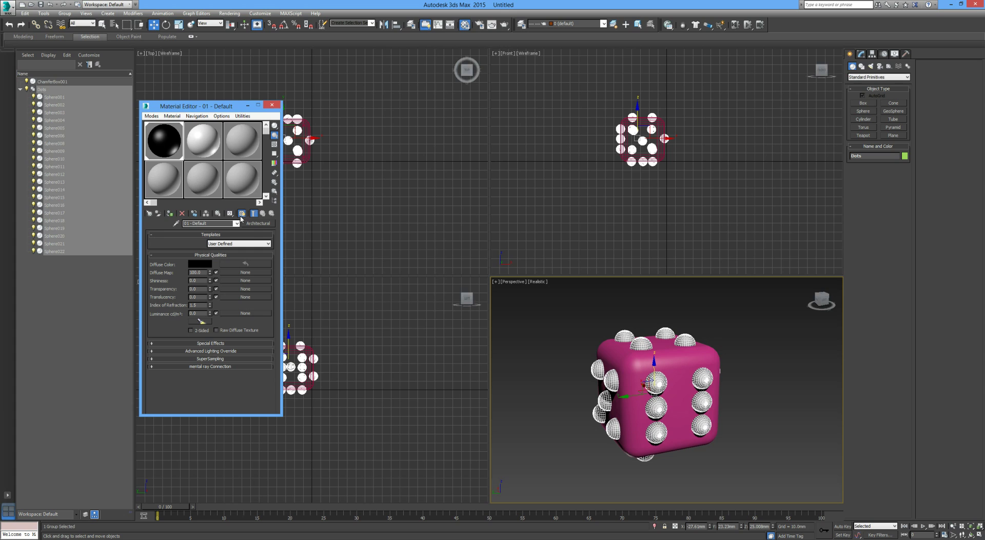
{"action": "left_click", "coordinate": [535, 342]}
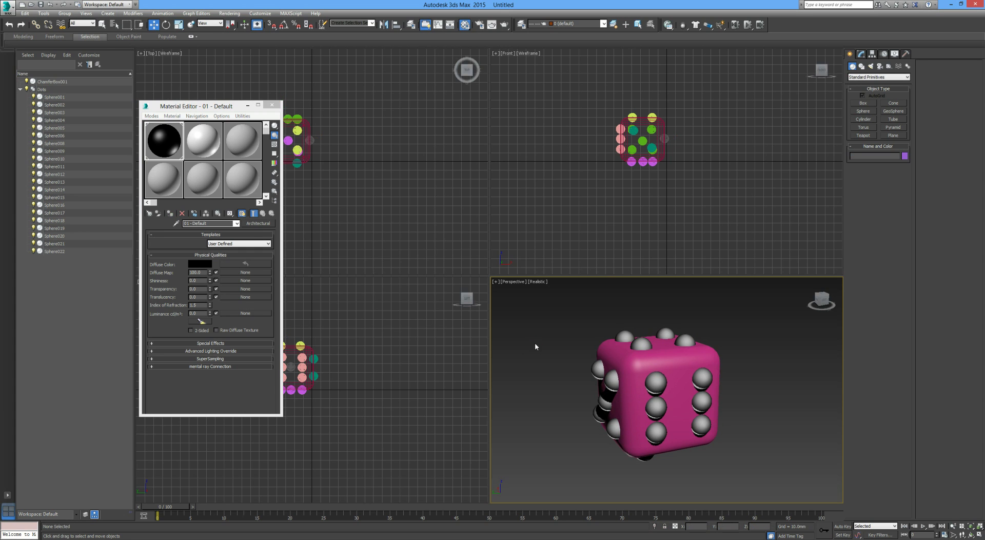
Assign the white 02 - Default material to ChamferBox001 and render the perspective view
{"action": "left_click", "coordinate": [677, 362]}
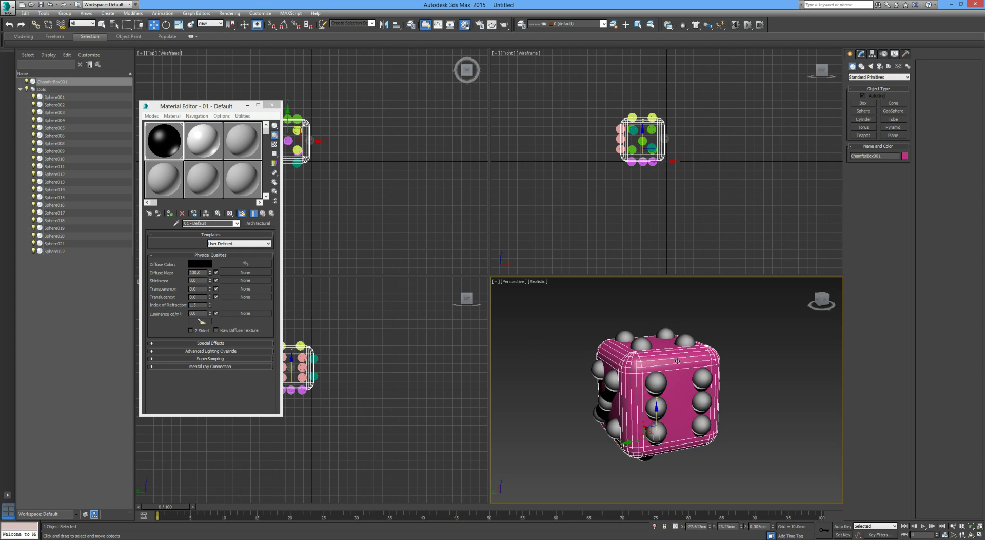
{"action": "left_click", "coordinate": [209, 147]}
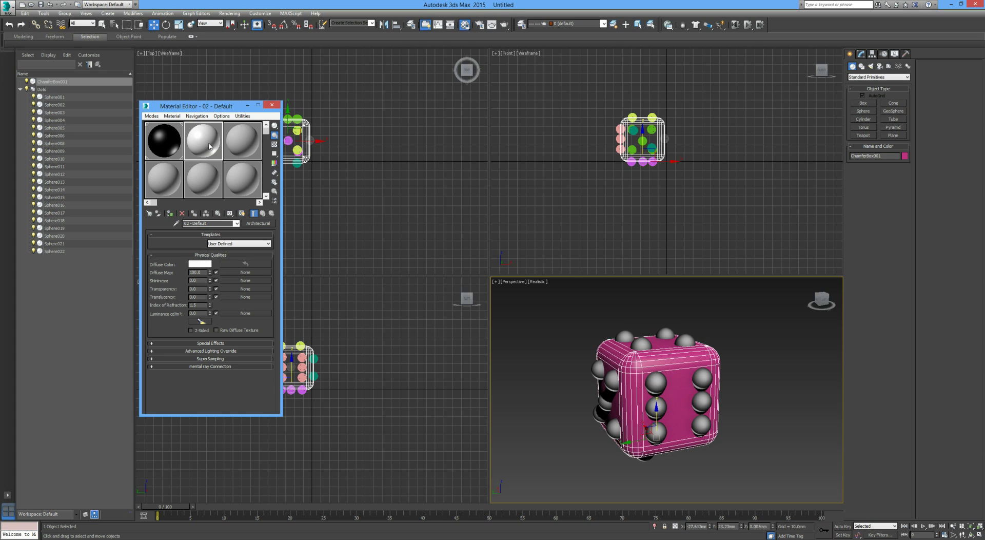
{"action": "left_click", "coordinate": [170, 213]}
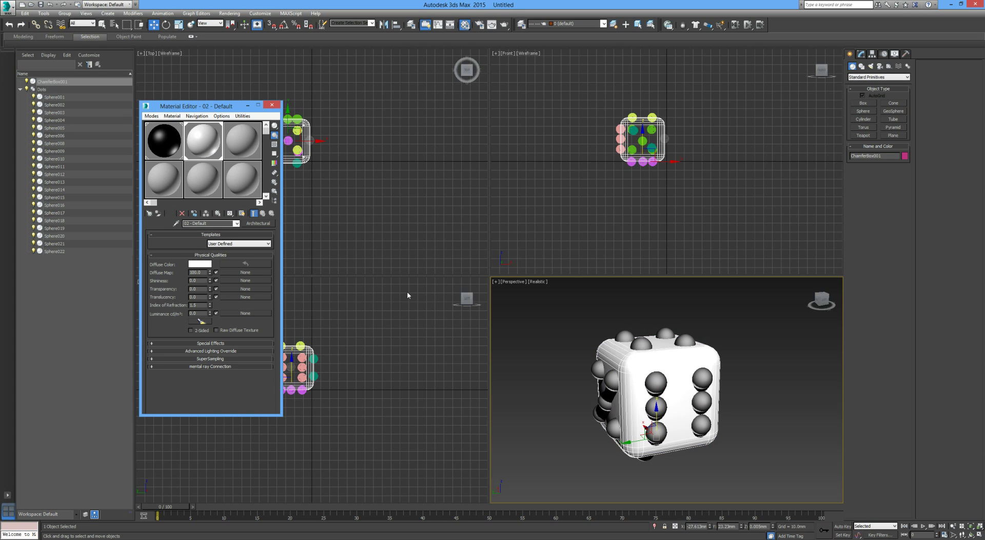
{"action": "left_click", "coordinate": [549, 359]}
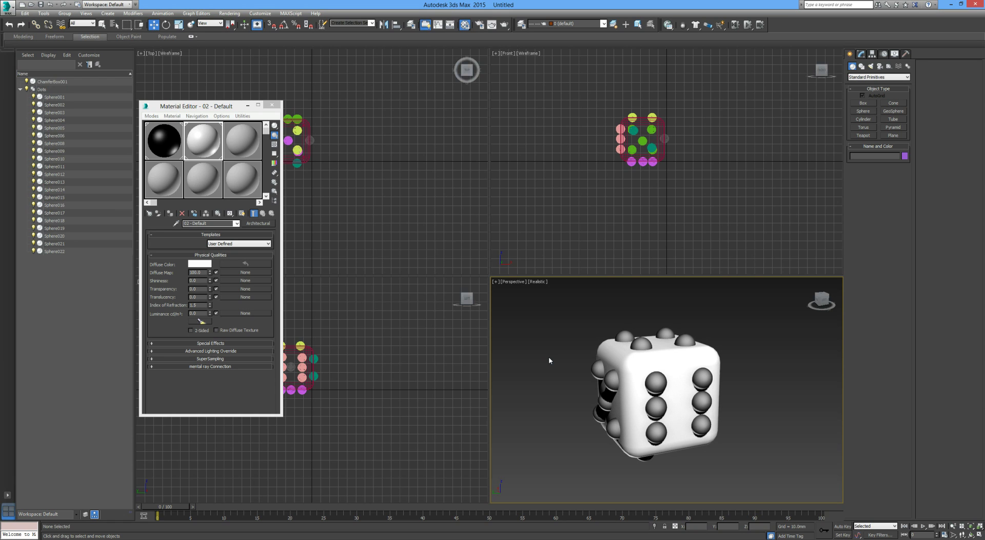
{"action": "key", "text": "shift+q"}
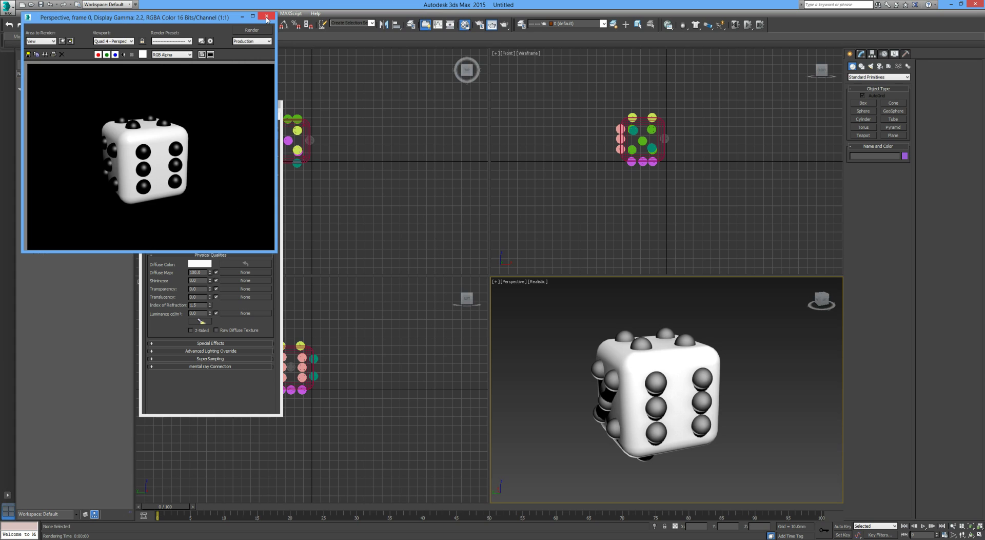
Close the Rendered Frame Window and the Material Editor
{"action": "left_click", "coordinate": [266, 18]}
{"action": "left_click", "coordinate": [279, 107]}
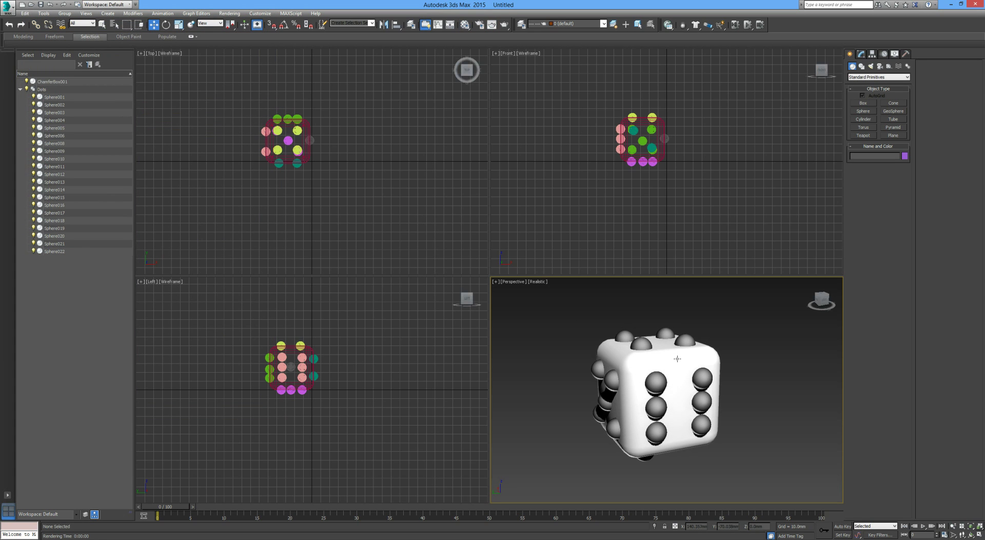
Under Compound Objects, make ChamferBox001 a ProBoolean object set to Subtraction
{"action": "left_click", "coordinate": [862, 78]}
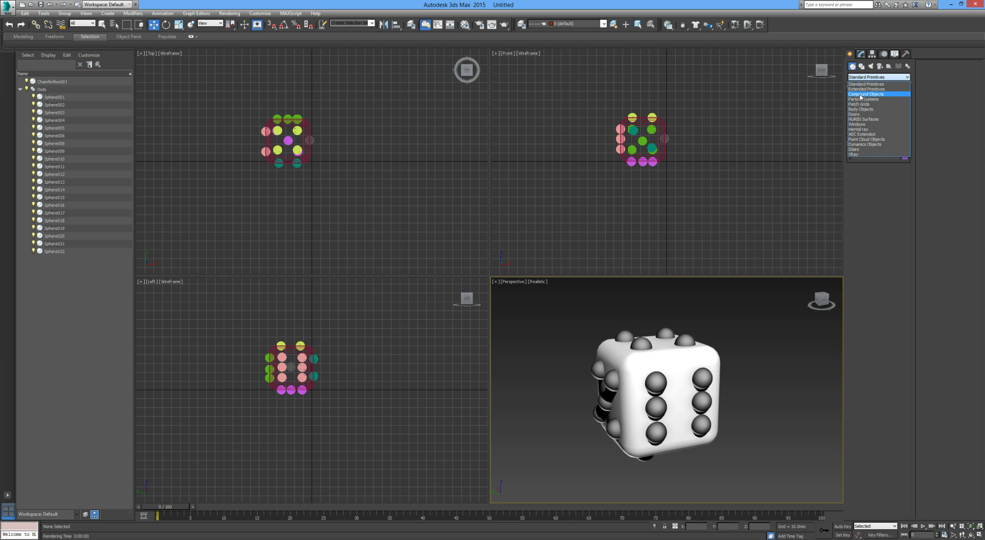
{"action": "left_click", "coordinate": [865, 77]}
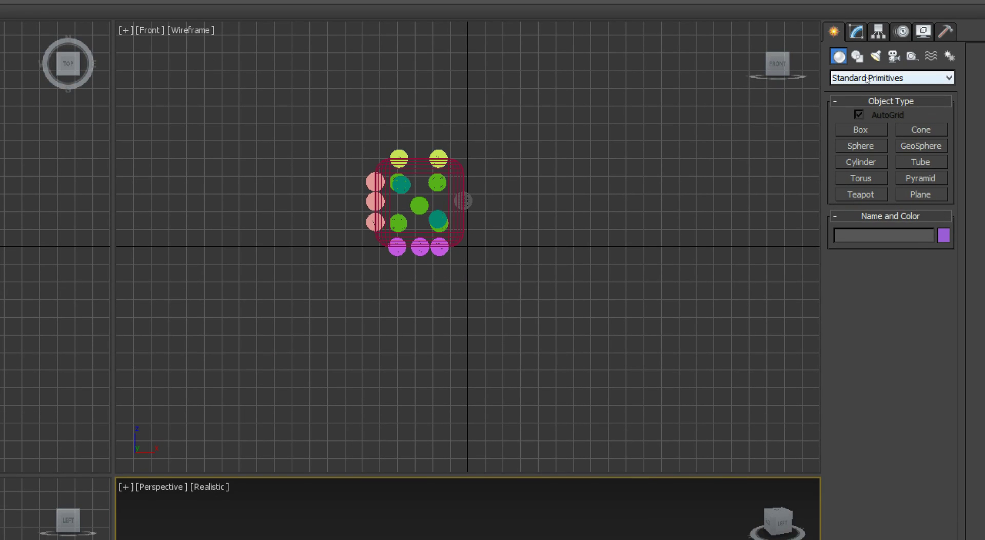
{"action": "left_click", "coordinate": [866, 78]}
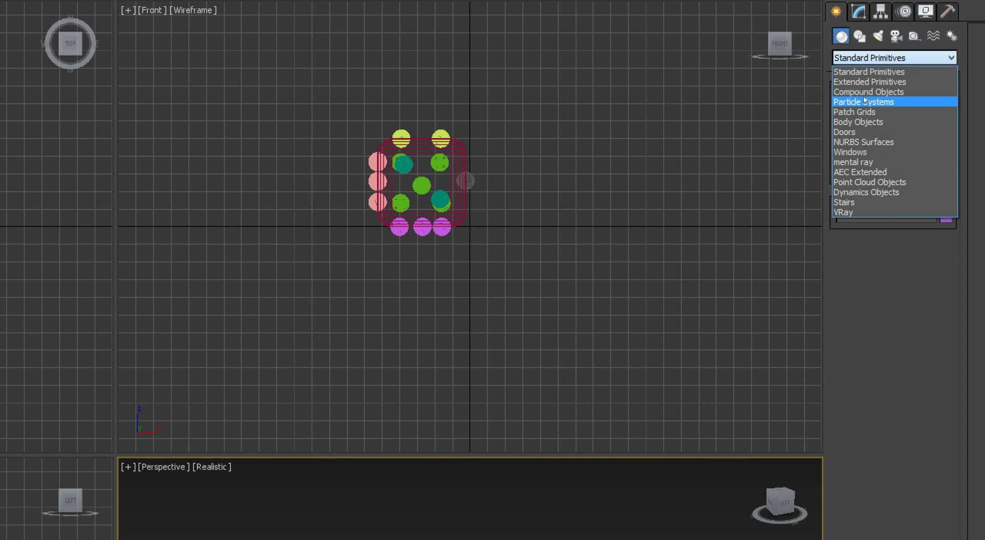
{"action": "left_click", "coordinate": [864, 93]}
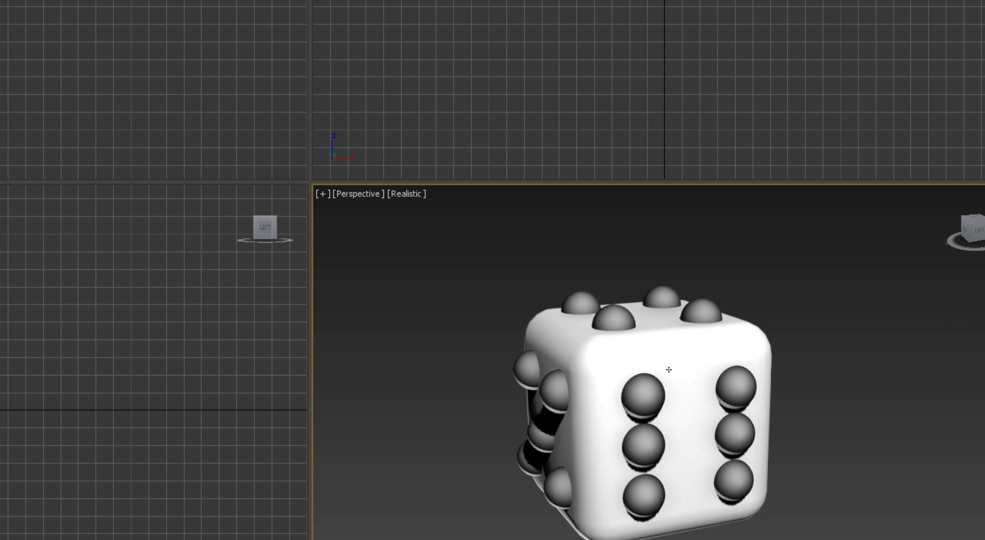
{"action": "left_click", "coordinate": [717, 325]}
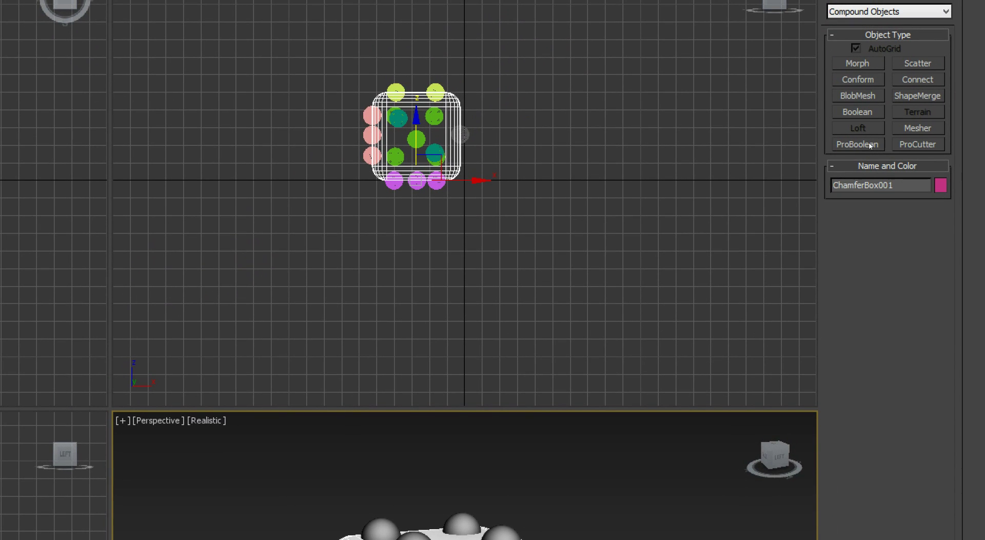
{"action": "left_click", "coordinate": [870, 146]}
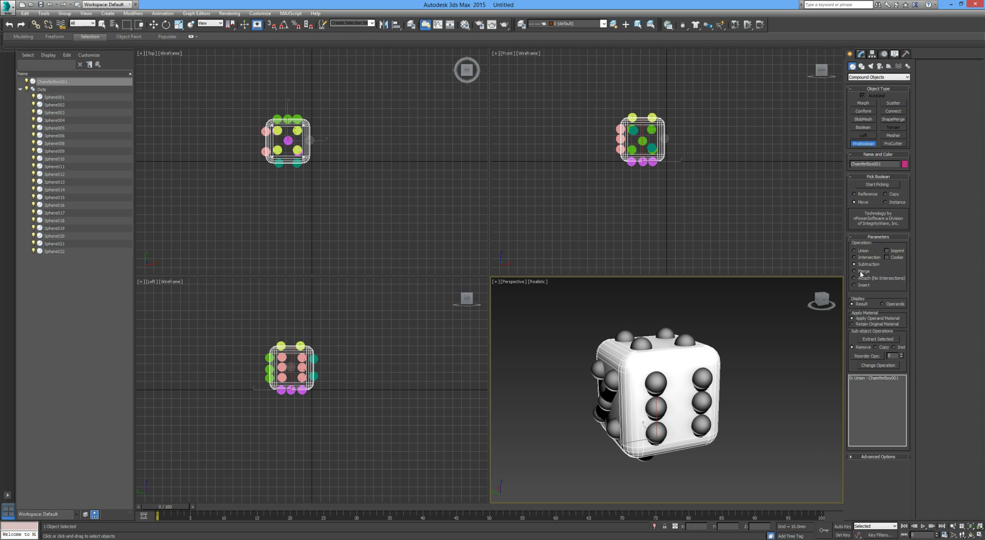
Subtract the Dots pip spheres from the die body, then render the hollow pips
{"action": "left_click", "coordinate": [870, 184]}
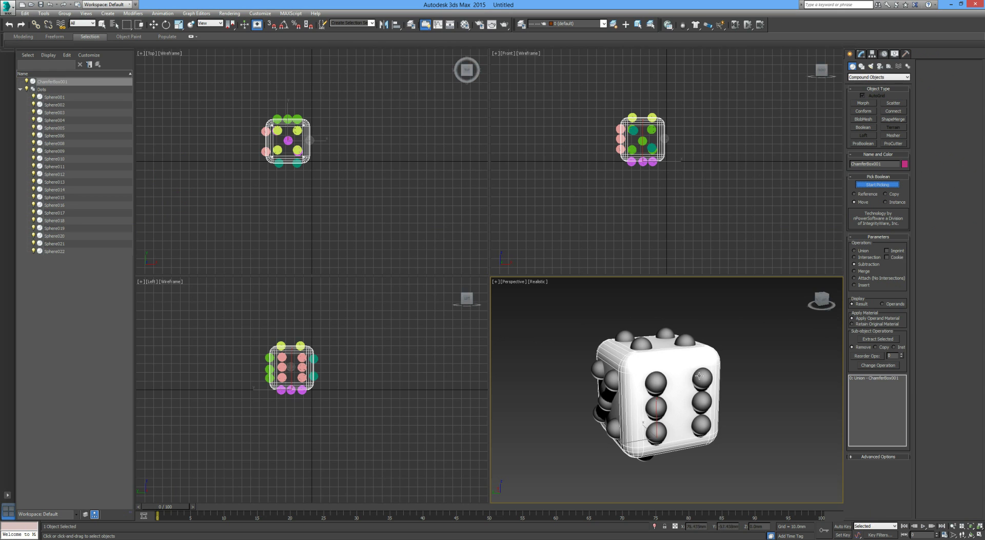
{"action": "left_click", "coordinate": [699, 375]}
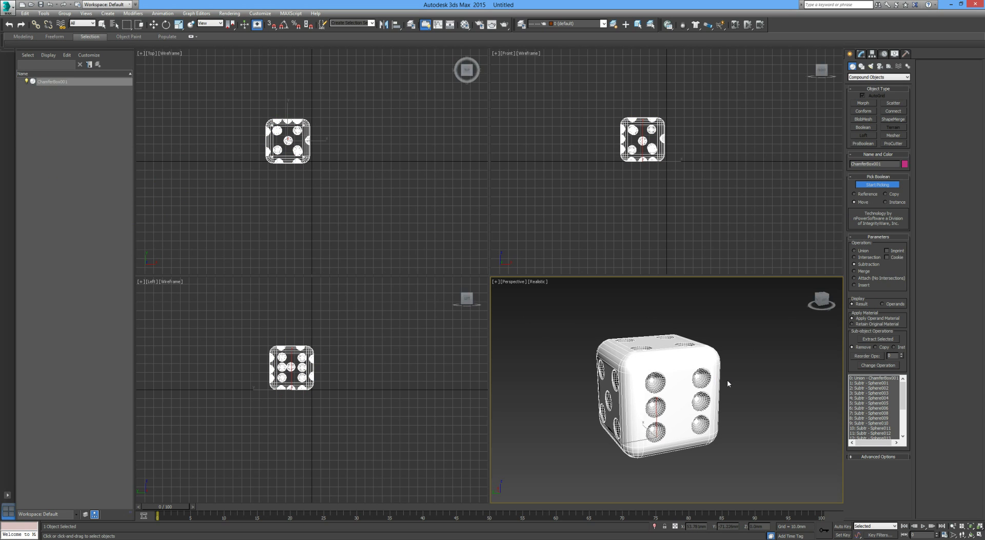
{"action": "key", "text": "w"}
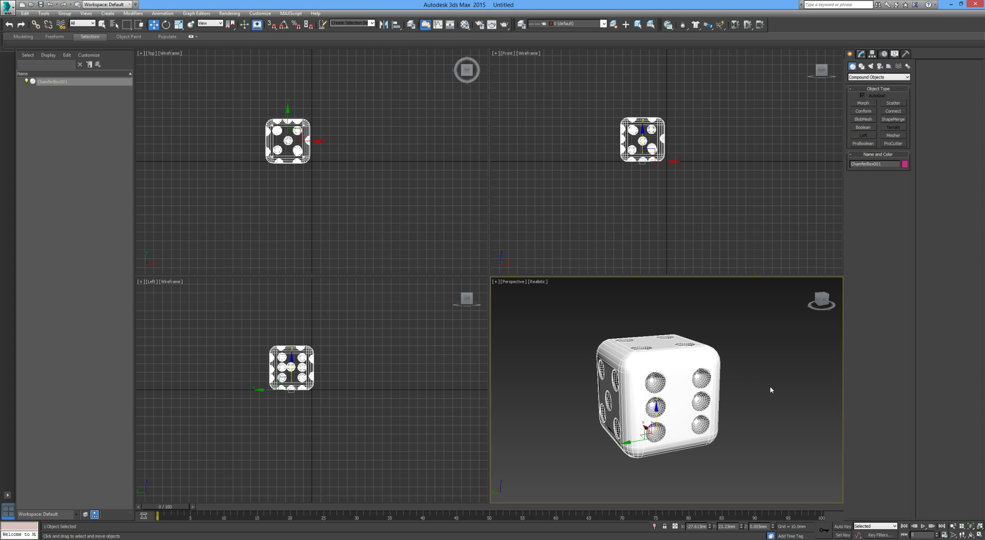
{"action": "left_click", "coordinate": [770, 390]}
{"action": "mouse_move", "coordinate": [770, 389]}
{"action": "middle_mouse_down", "text": "alt"}
{"action": "mouse_move", "coordinate": [759, 379]}
{"action": "mouse_move", "coordinate": [777, 388]}
{"action": "mouse_move", "coordinate": [769, 397]}
{"action": "mouse_move", "coordinate": [777, 403]}
{"action": "mouse_move", "coordinate": [787, 398]}
{"action": "mouse_move", "coordinate": [754, 379]}
{"action": "mouse_move", "coordinate": [767, 394]}
{"action": "middle_mouse_up", "text": "alt"}
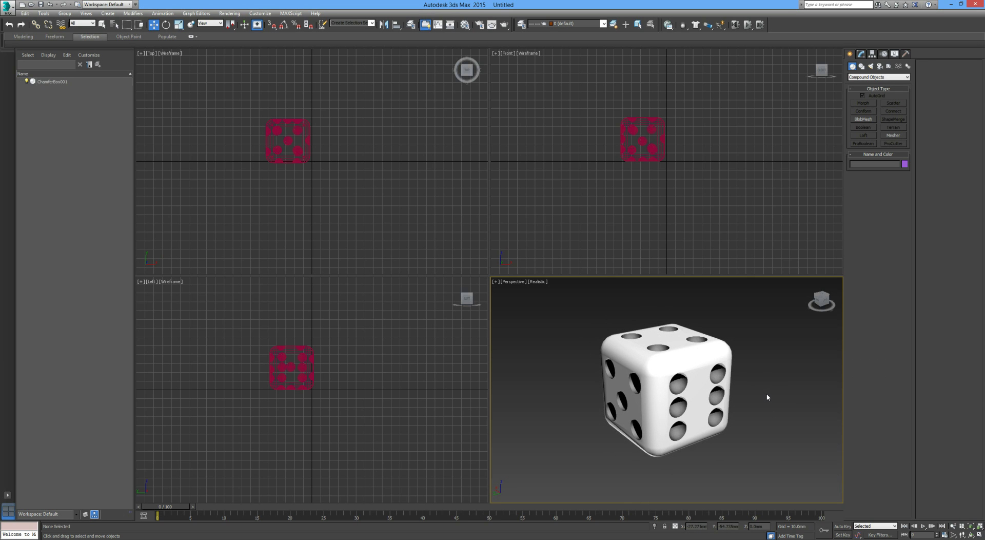
{"action": "key", "text": "shift+q"}
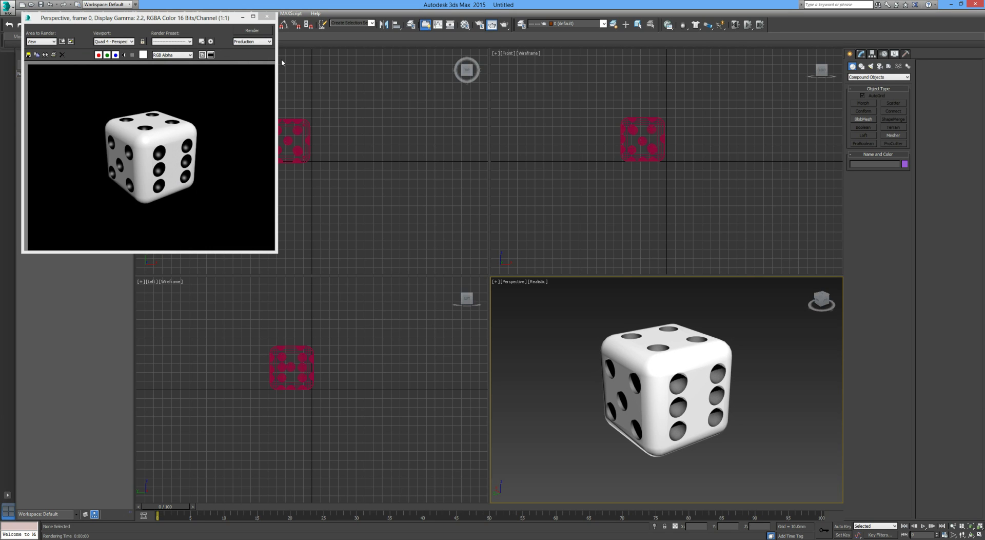
Close the render and create an instance copy of the die, ChamferBox002, beside it
{"action": "left_click", "coordinate": [267, 18]}
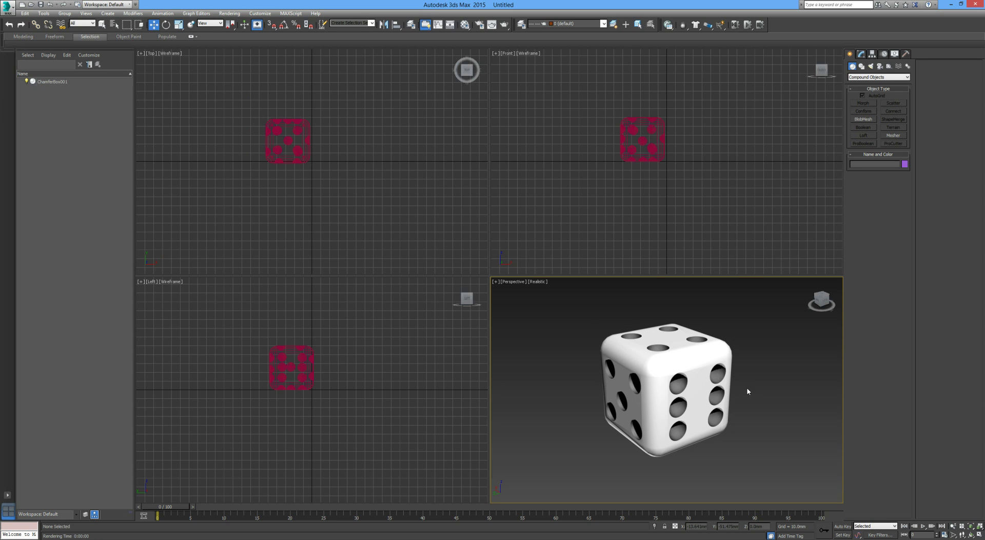
{"action": "middle_click_drag", "start_coordinate": [748, 390], "coordinate": [678, 421]}
{"action": "scroll", "coordinate": [716, 392], "scroll_direction": "down", "scroll_amount": 3}
{"action": "left_click", "coordinate": [630, 412]}
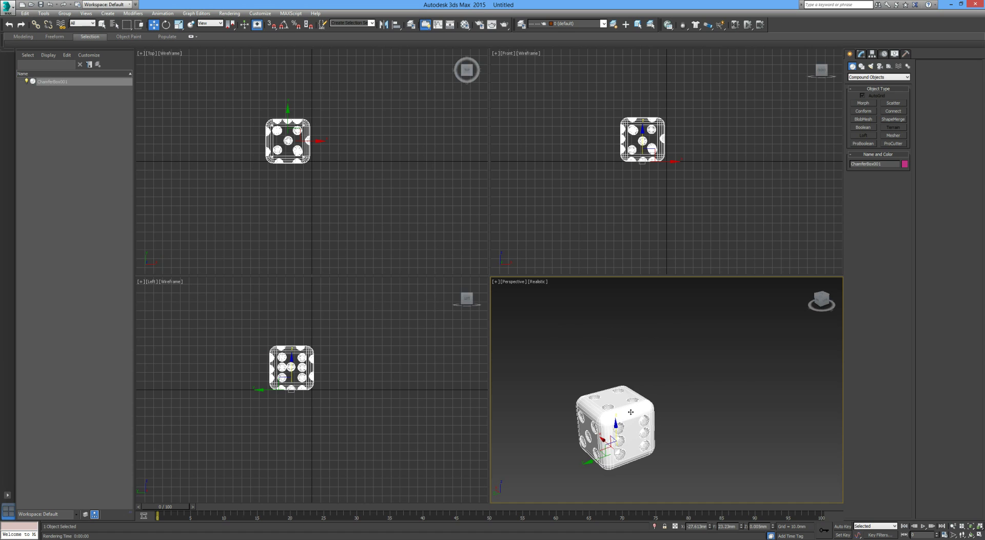
{"action": "left_click_drag", "start_coordinate": [599, 460], "coordinate": [672, 434], "text": "shift"}
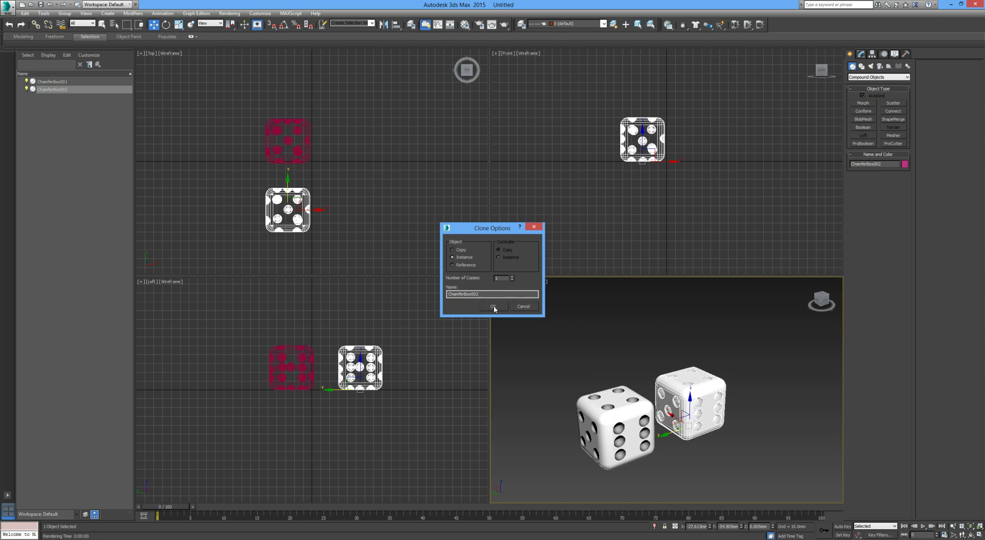
{"action": "left_click", "coordinate": [493, 307]}
Tilt the copy about 30 degrees and the original slightly, then render both dice
{"action": "key", "text": "e"}
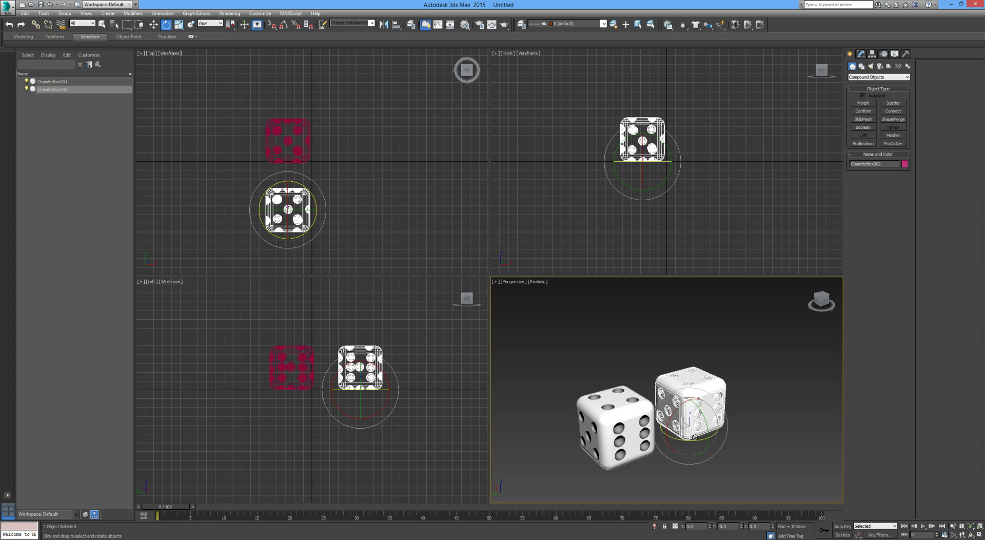
{"action": "left_click_drag", "start_coordinate": [695, 437], "coordinate": [700, 419]}
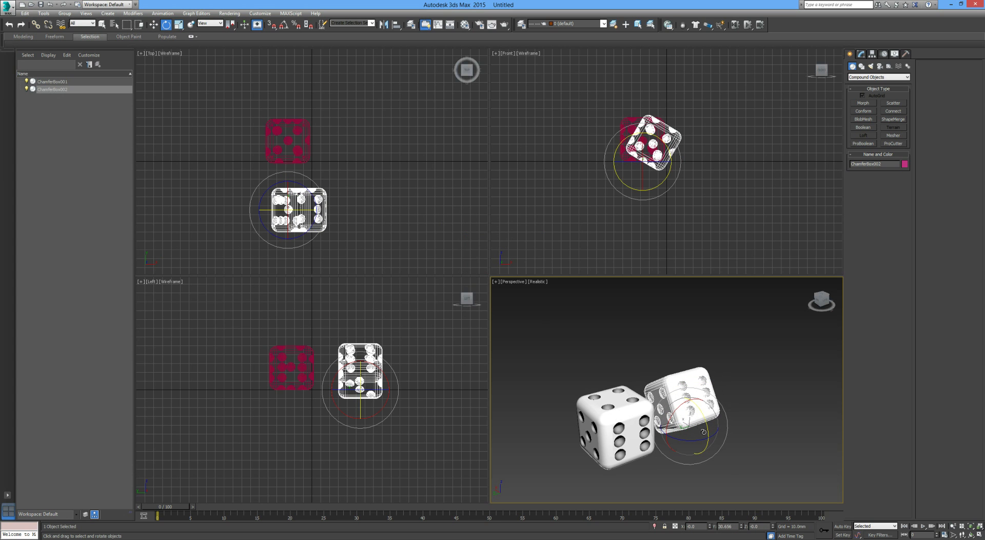
{"action": "left_click", "coordinate": [768, 462]}
{"action": "middle_click_drag", "start_coordinate": [768, 462], "coordinate": [695, 455], "text": "alt"}
{"action": "left_click", "coordinate": [649, 435]}
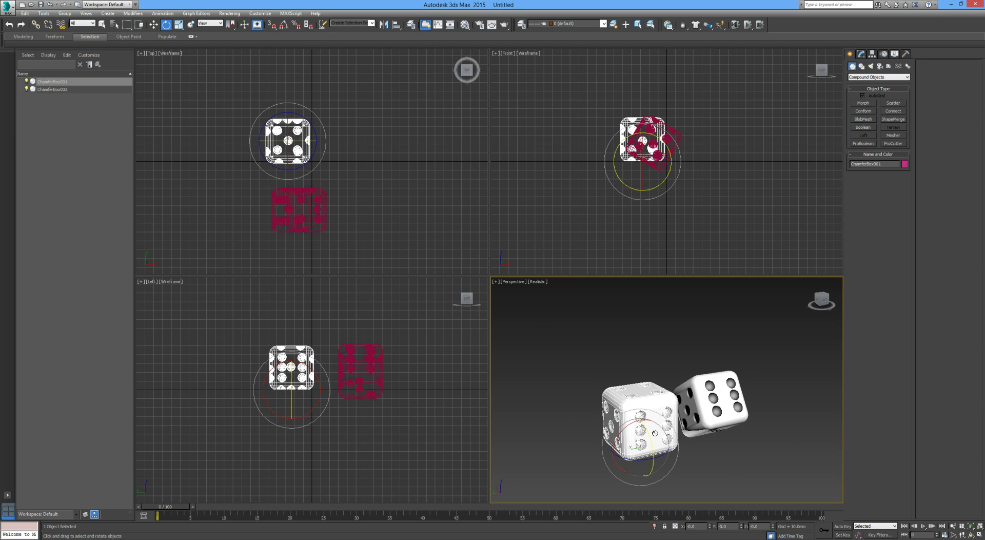
{"action": "left_click_drag", "start_coordinate": [649, 436], "coordinate": [593, 458]}
{"action": "left_click", "coordinate": [743, 445]}
{"action": "middle_click_drag", "start_coordinate": [743, 444], "coordinate": [715, 441], "text": "alt"}
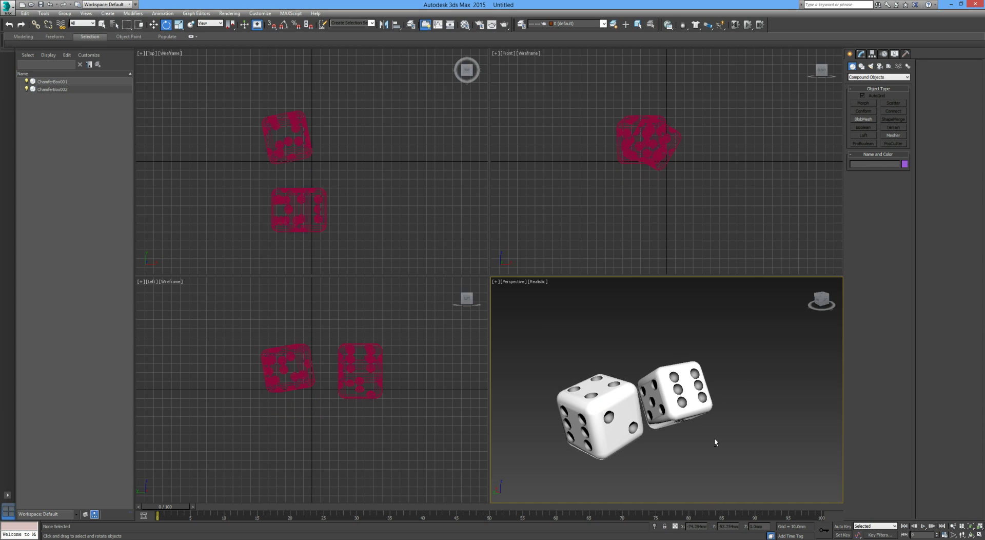
{"action": "key", "text": "shift+q"}
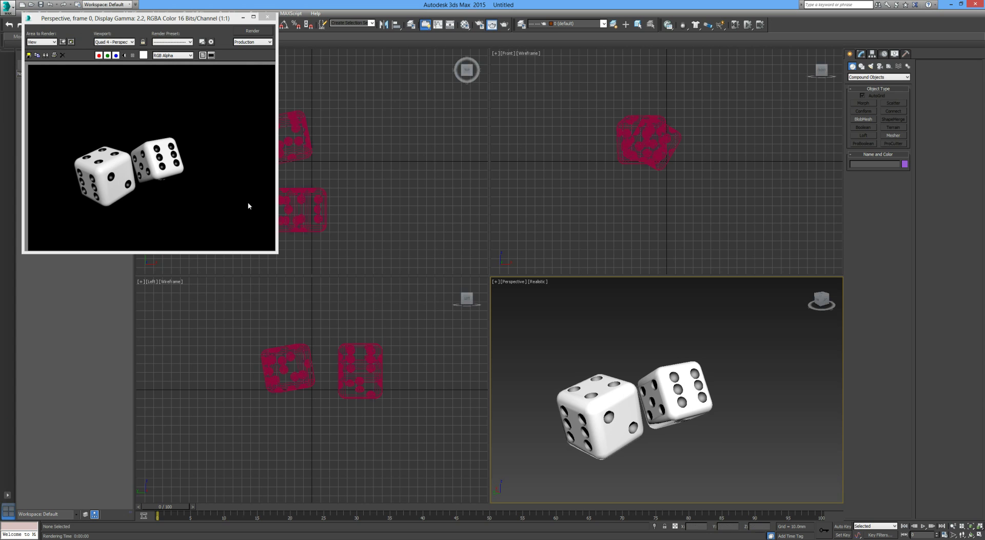
Close the preview render, reframe the perspective view, and undo the first die's rotation
{"action": "left_click", "coordinate": [266, 17]}
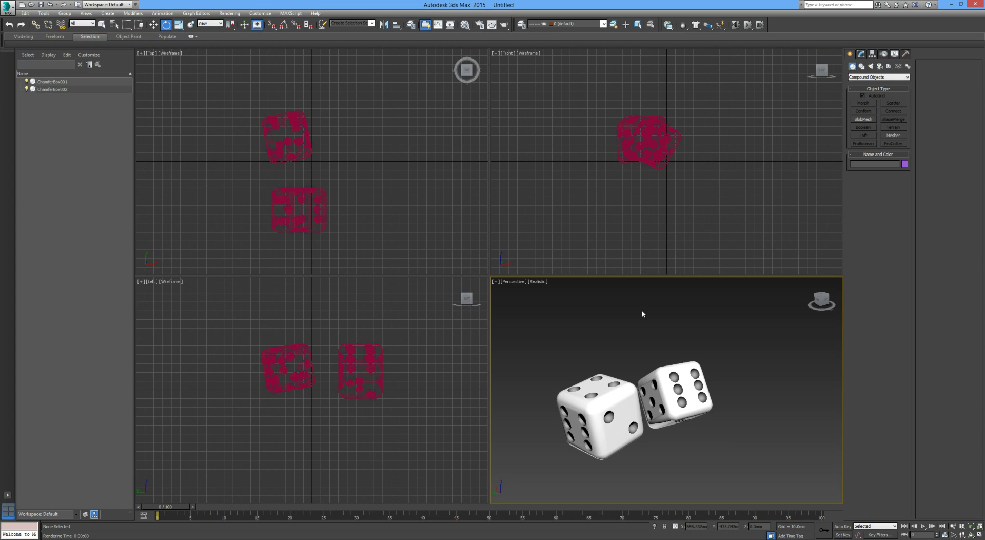
{"action": "mouse_move", "coordinate": [693, 330]}
{"action": "middle_mouse_down"}
{"action": "mouse_move", "coordinate": [732, 345]}
{"action": "mouse_move", "coordinate": [690, 314]}
{"action": "mouse_move", "coordinate": [697, 343]}
{"action": "middle_mouse_up"}
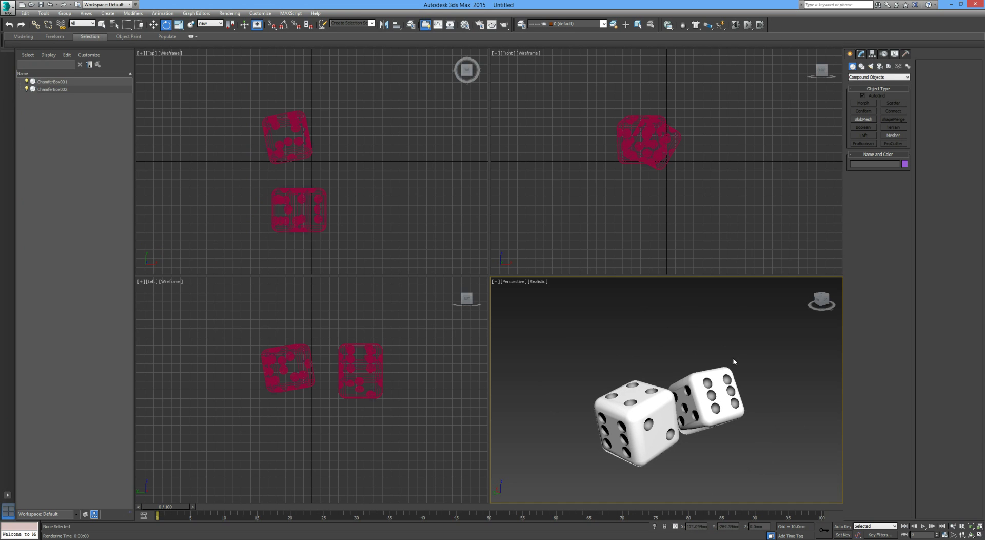
{"action": "key", "text": "ctrl+z"}
{"action": "key", "text": "ctrl+z"}
{"action": "key", "text": "ctrl+z"}
{"action": "key", "text": "ctrl+z"}
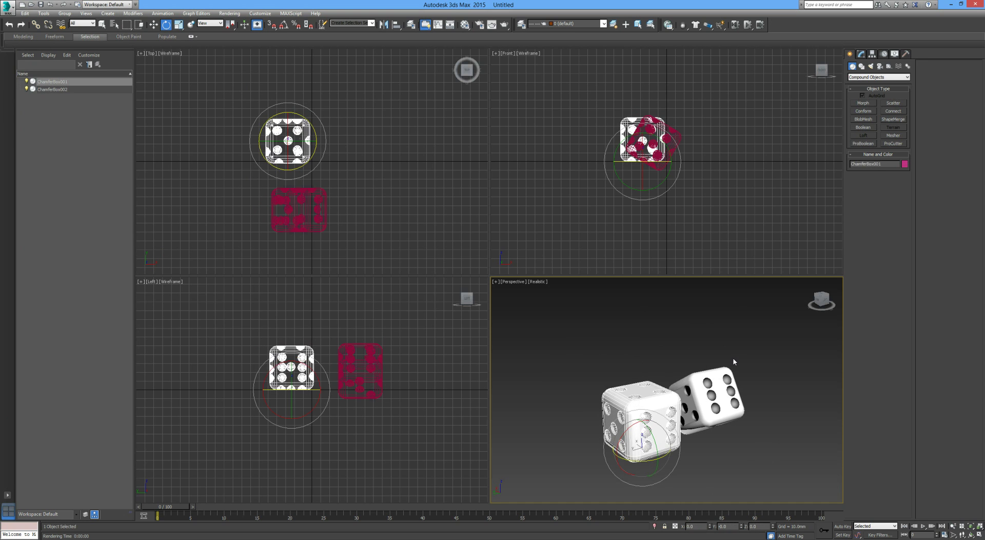
Undo the second die's rotation and delete the second die ChamferBox002
{"action": "key", "text": "ctrl+z"}
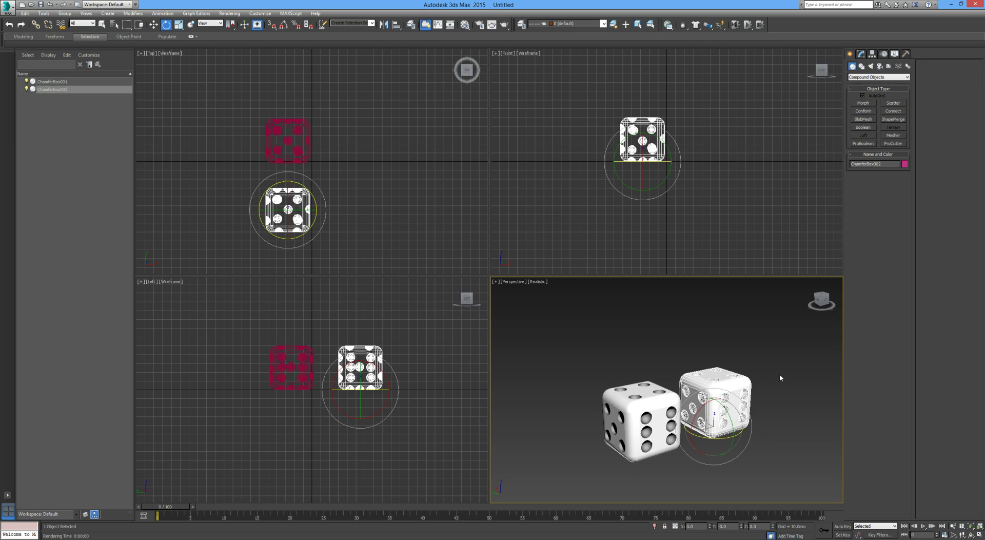
{"action": "left_click", "coordinate": [780, 374]}
{"action": "left_click", "coordinate": [738, 385]}
{"action": "key", "text": "Delete"}
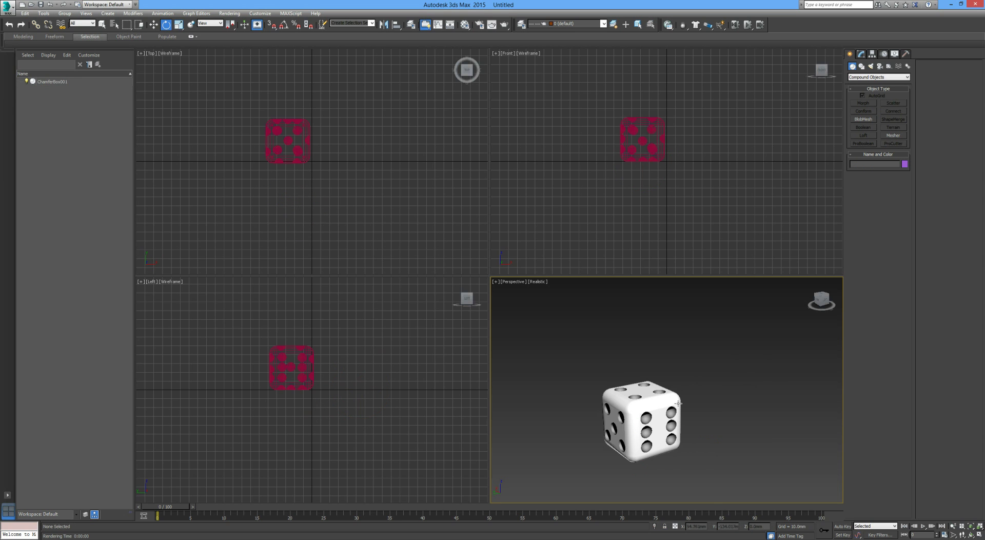
Copy ChamferBox001 straight up along Z to stack a second die above it
{"action": "left_click", "coordinate": [665, 409]}
{"action": "key", "text": "w"}
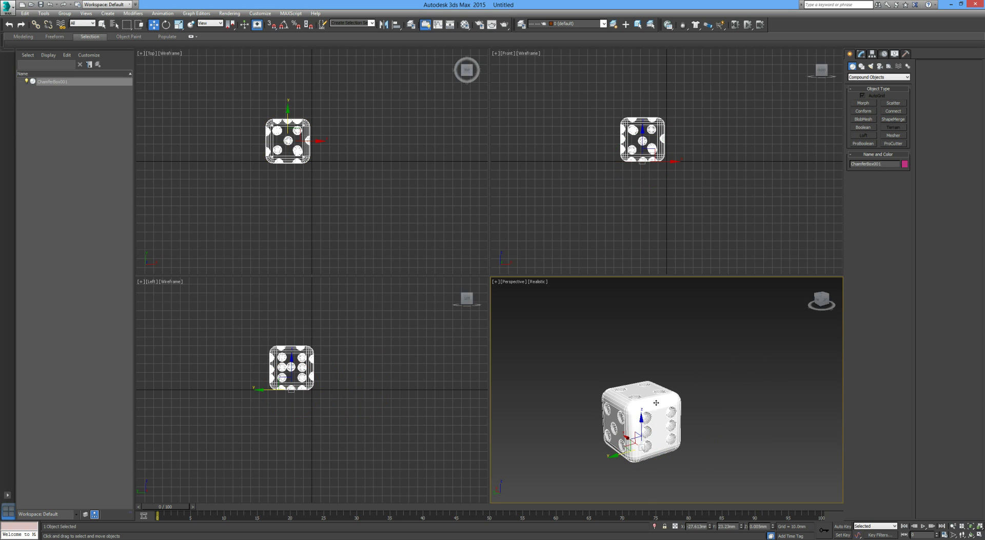
{"action": "left_click_drag", "start_coordinate": [643, 416], "coordinate": [645, 295], "text": "shift"}
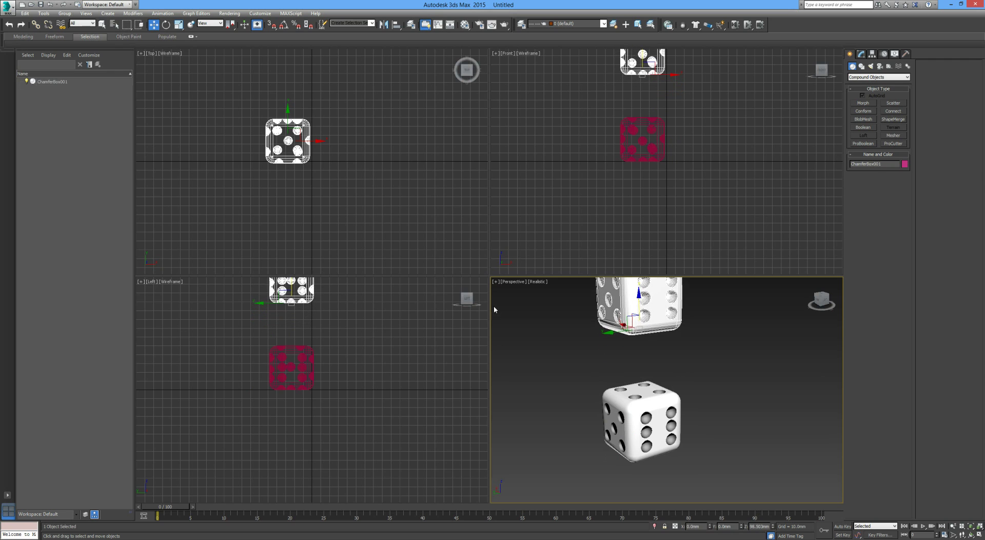
{"action": "left_click", "coordinate": [492, 305]}
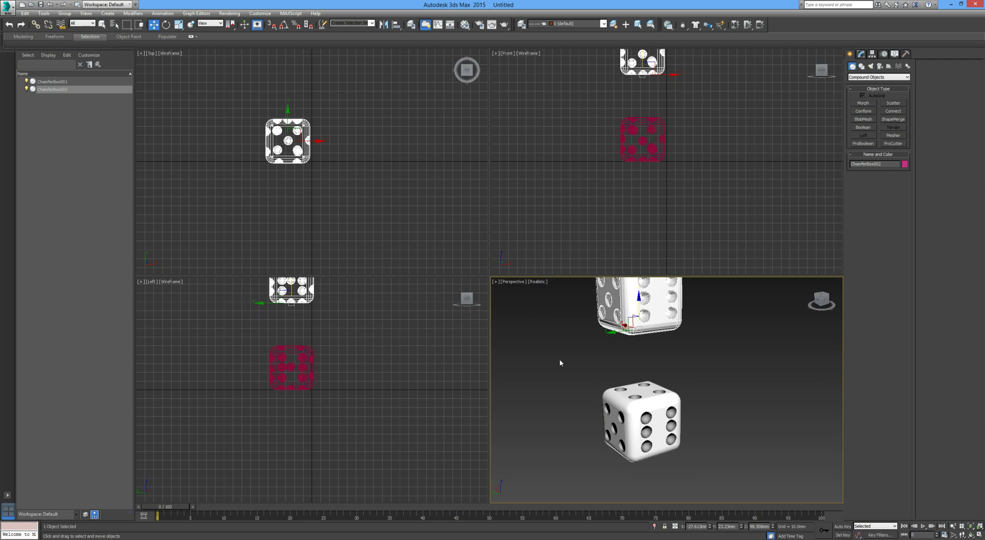
{"action": "left_click", "coordinate": [559, 359]}
{"action": "middle_click_drag", "start_coordinate": [564, 374], "coordinate": [567, 377]}
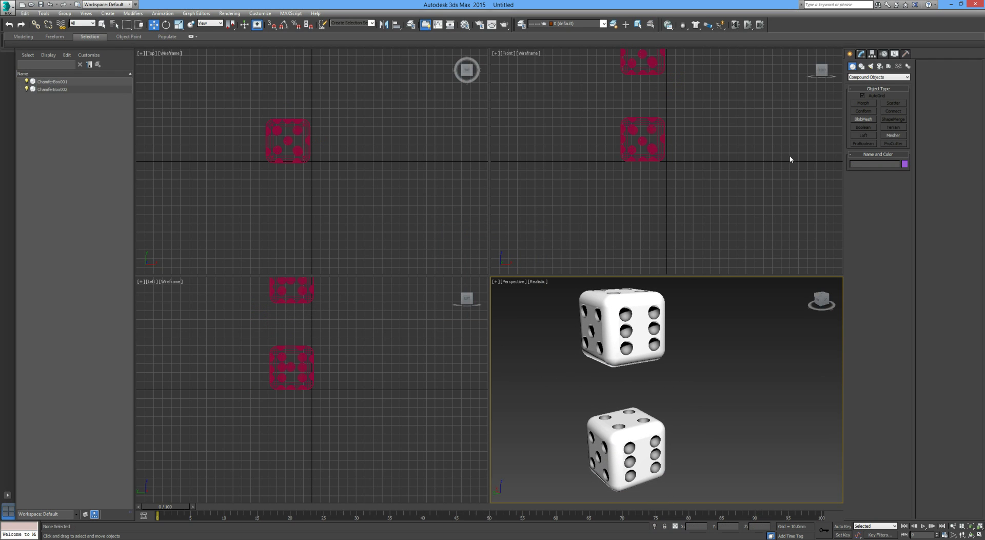
{"action": "left_click", "coordinate": [875, 77]}
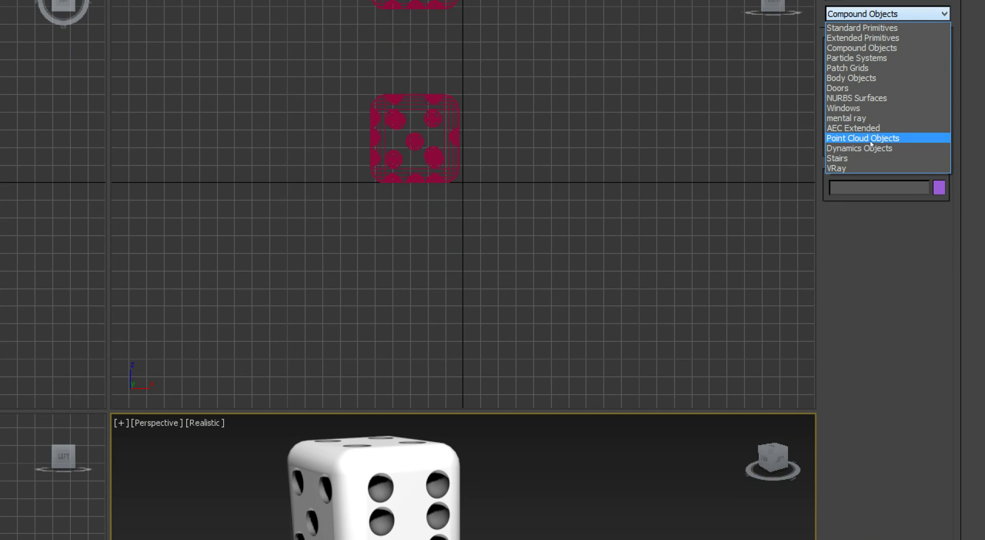
Draw a Spring dynamics object beside the dice and set it to 3 turns
{"action": "left_click", "coordinate": [871, 152]}
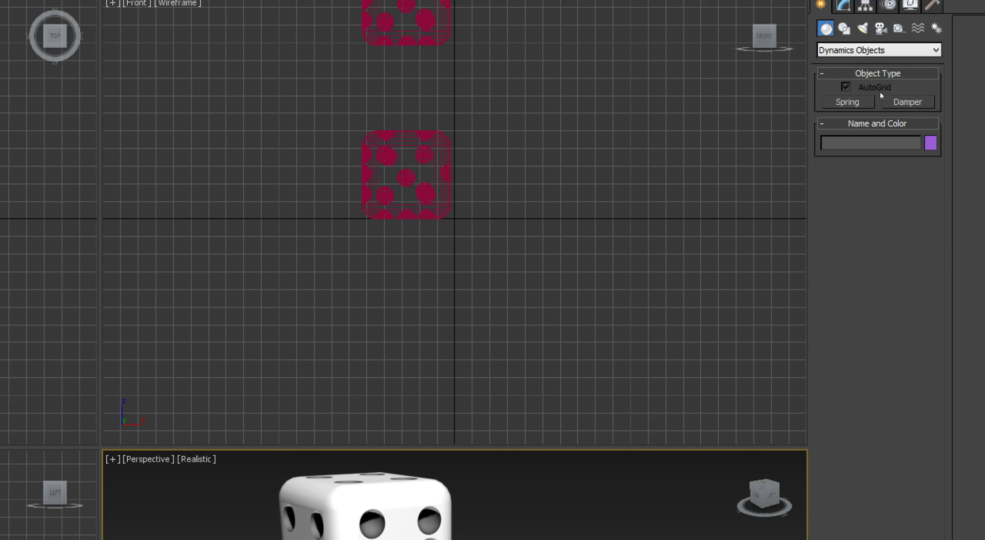
{"action": "left_click", "coordinate": [869, 106]}
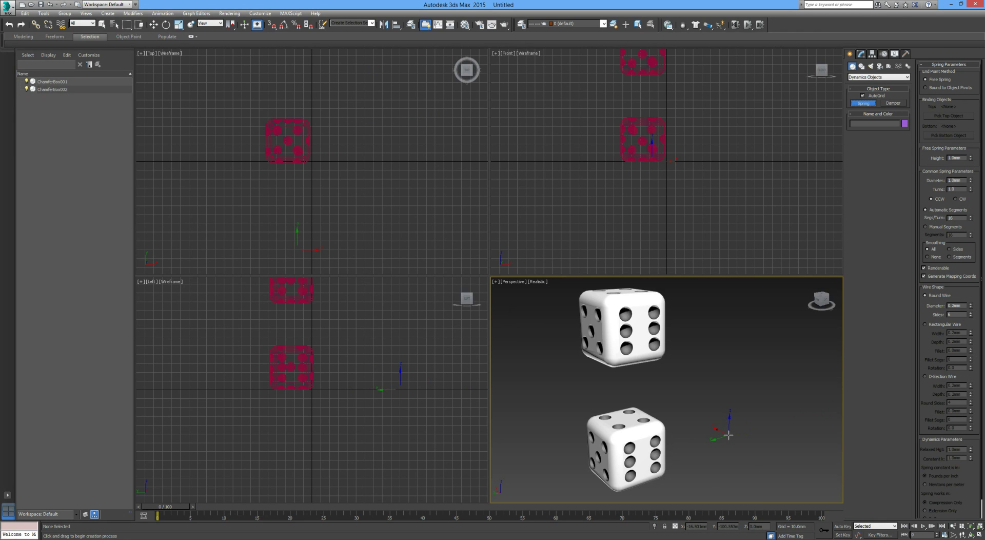
{"action": "left_click_drag", "start_coordinate": [729, 435], "coordinate": [770, 441]}
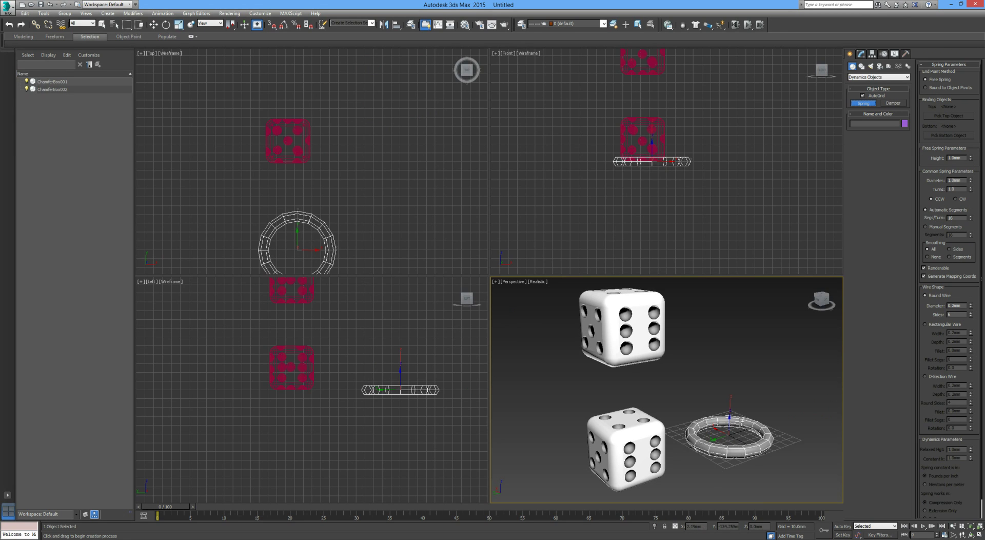
{"action": "left_click", "coordinate": [769, 442]}
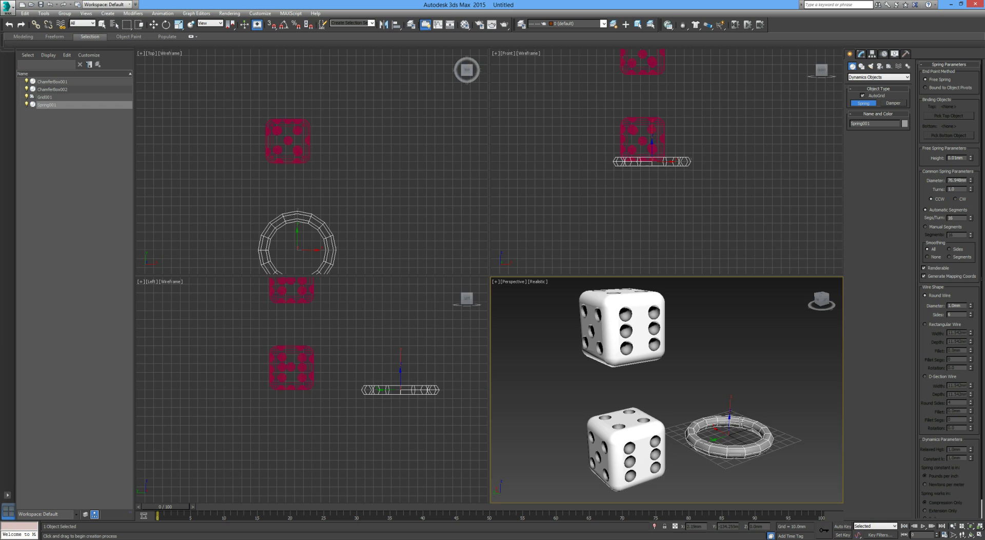
{"action": "left_click", "coordinate": [755, 307]}
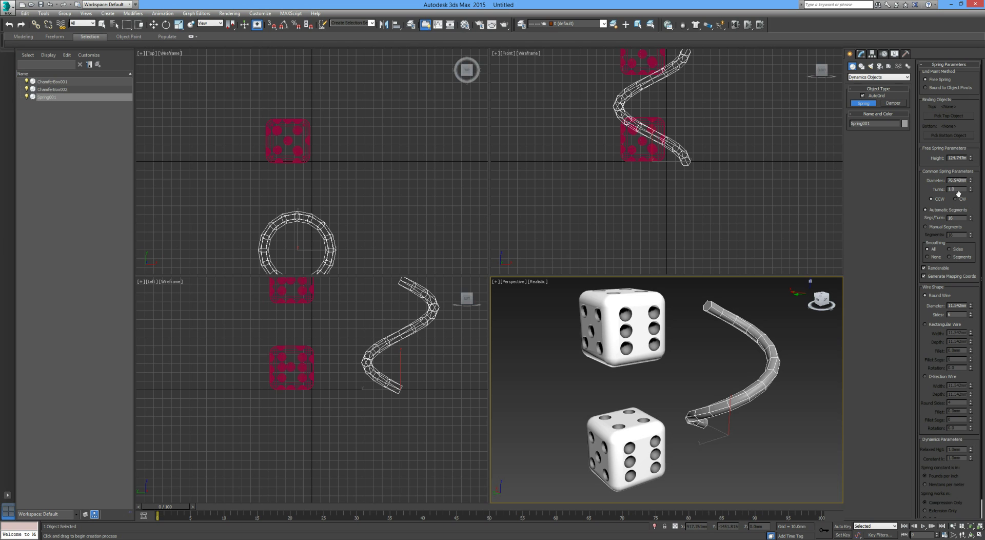
{"action": "mouse_move", "coordinate": [972, 190]}
{"action": "left_mouse_down"}
{"action": "mouse_move", "coordinate": [970, 180]}
{"action": "mouse_move", "coordinate": [967, 187]}
{"action": "left_mouse_up"}
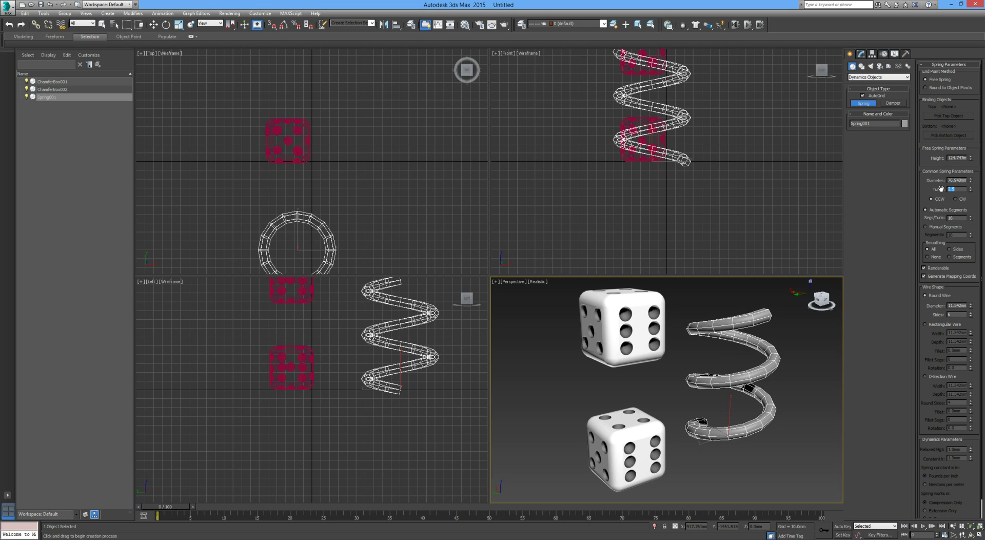
{"action": "type", "text": "3"}
{"action": "key", "text": "Return"}
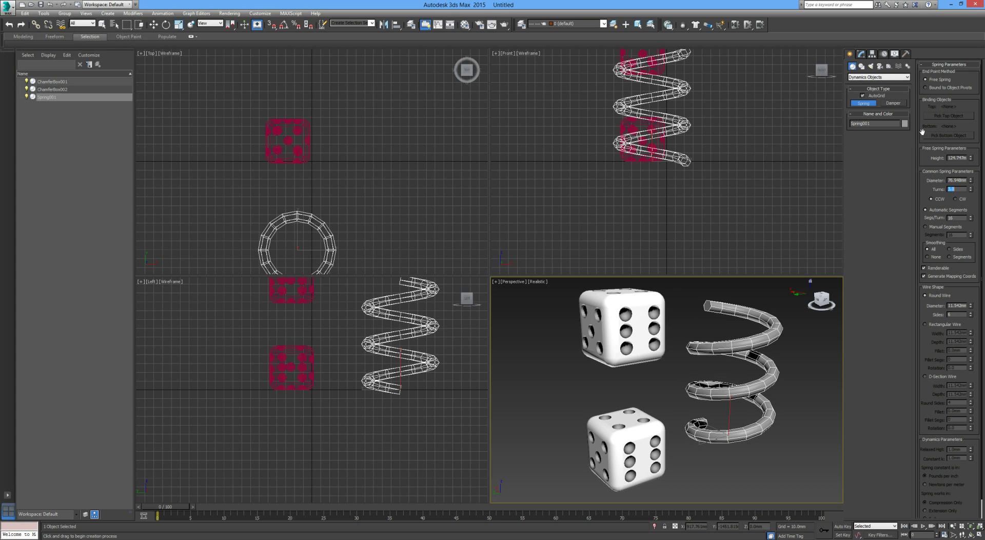
Bind Spring001 to object pivots, with ChamferBox002 as top and ChamferBox001 as bottom
{"action": "left_click", "coordinate": [933, 89]}
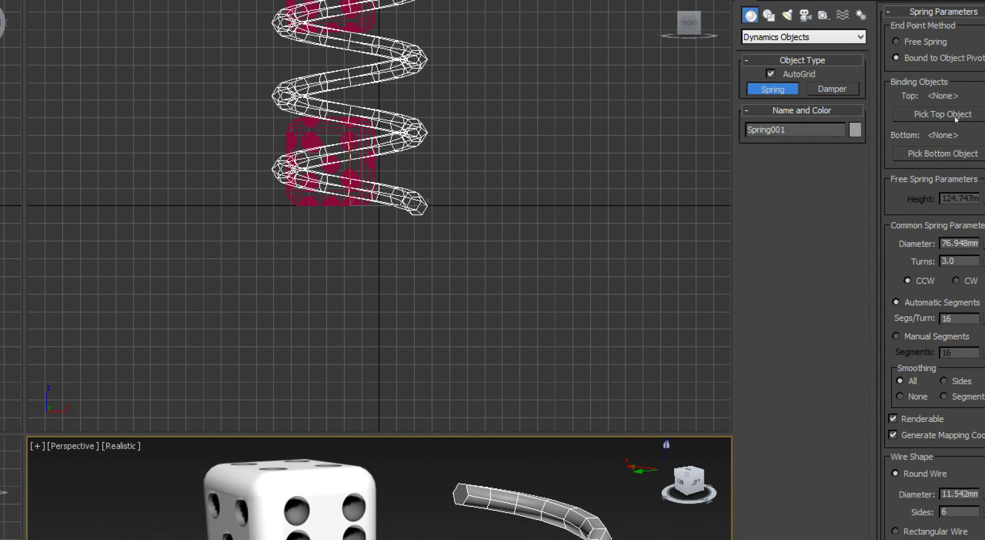
{"action": "left_click", "coordinate": [928, 93]}
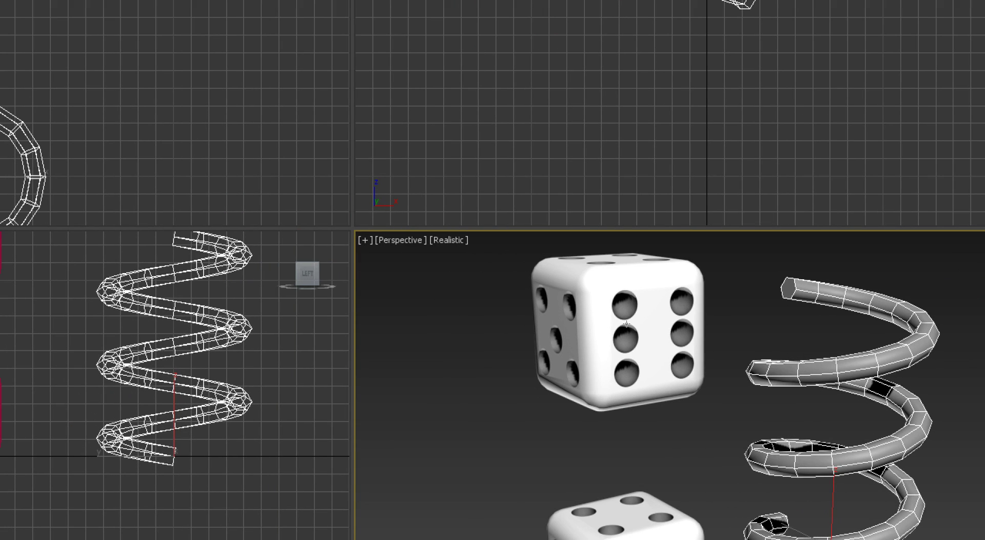
{"action": "left_click", "coordinate": [626, 326]}
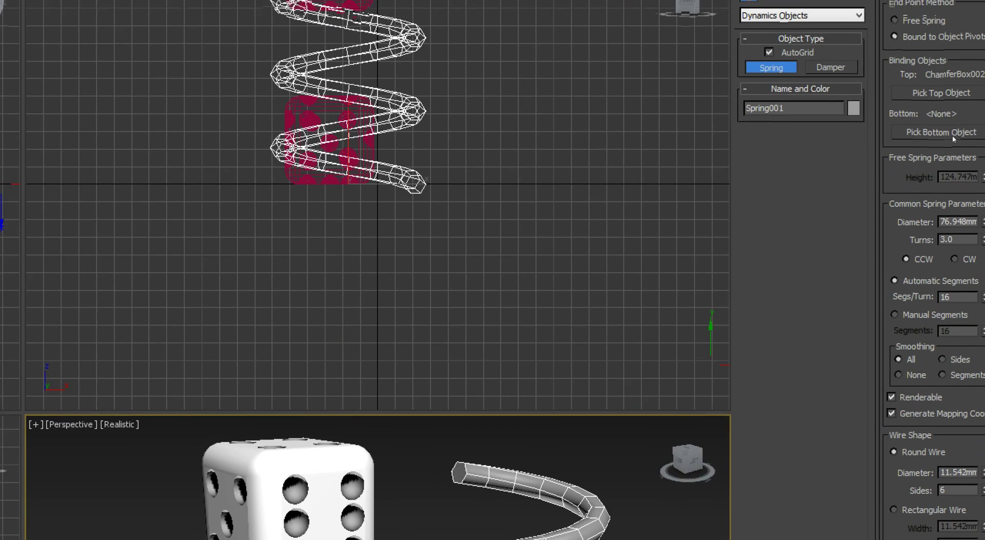
{"action": "left_click", "coordinate": [952, 135]}
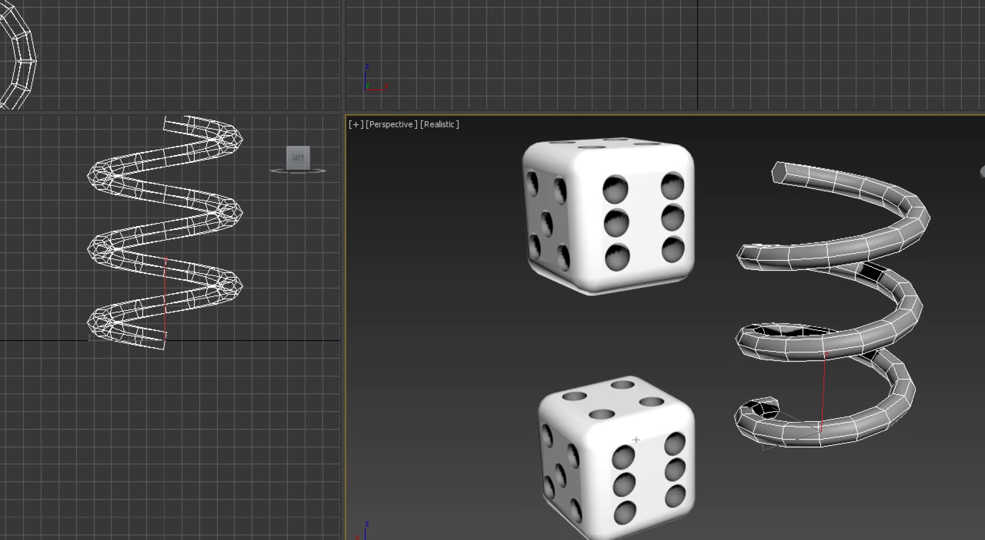
{"action": "left_click", "coordinate": [636, 439]}
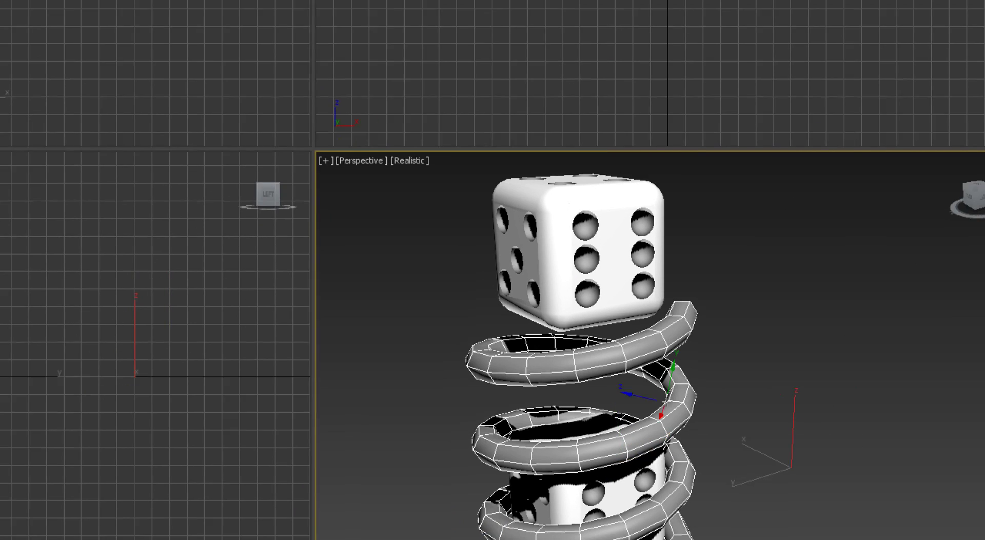
Maximize the Perspective viewport with Alt+W and zoom in on the dice
{"action": "key", "text": "w"}
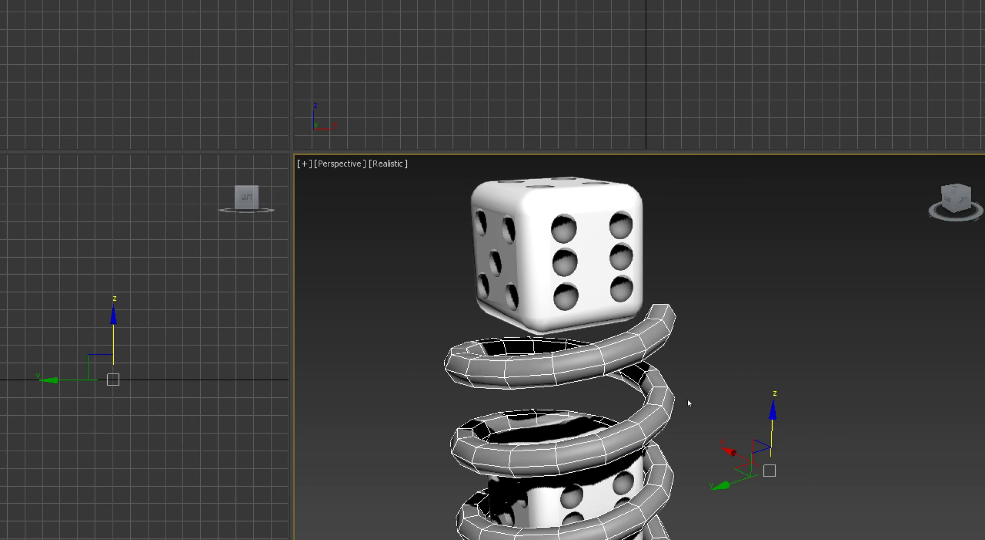
{"action": "scroll", "coordinate": [708, 396], "scroll_direction": "down", "scroll_amount": 10}
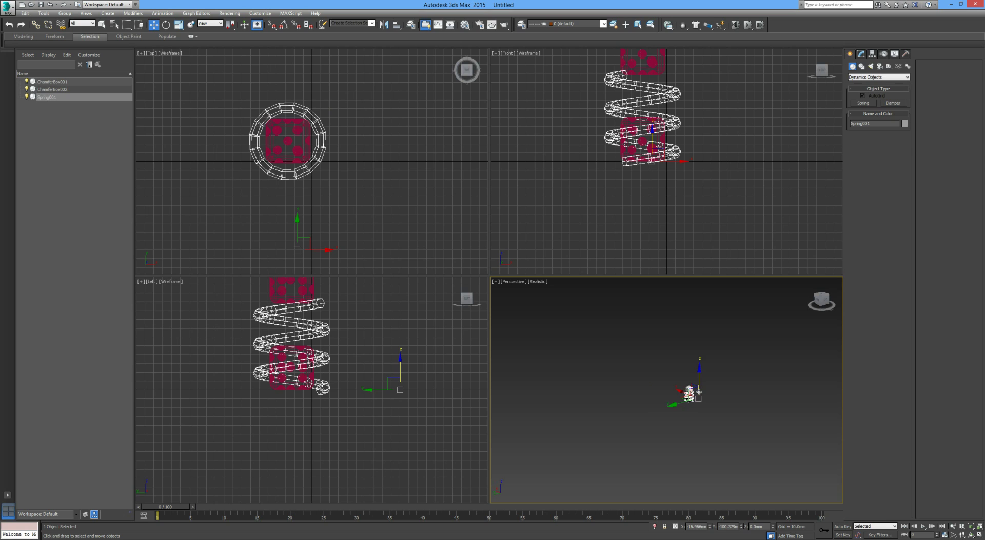
{"action": "scroll", "coordinate": [698, 392], "scroll_direction": "up", "scroll_amount": 2}
{"action": "key", "text": "alt+w"}
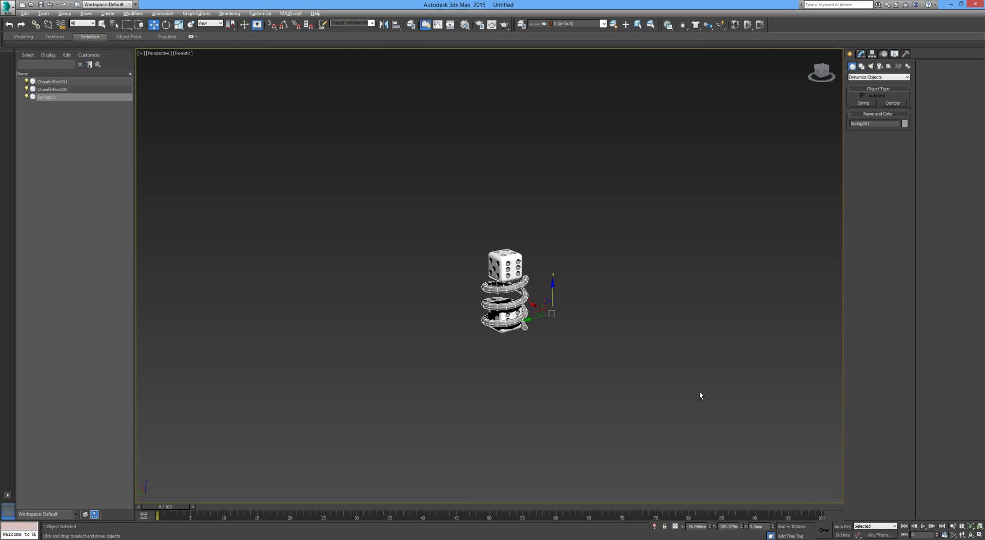
{"action": "scroll", "coordinate": [512, 289], "scroll_direction": "up", "scroll_amount": 3}
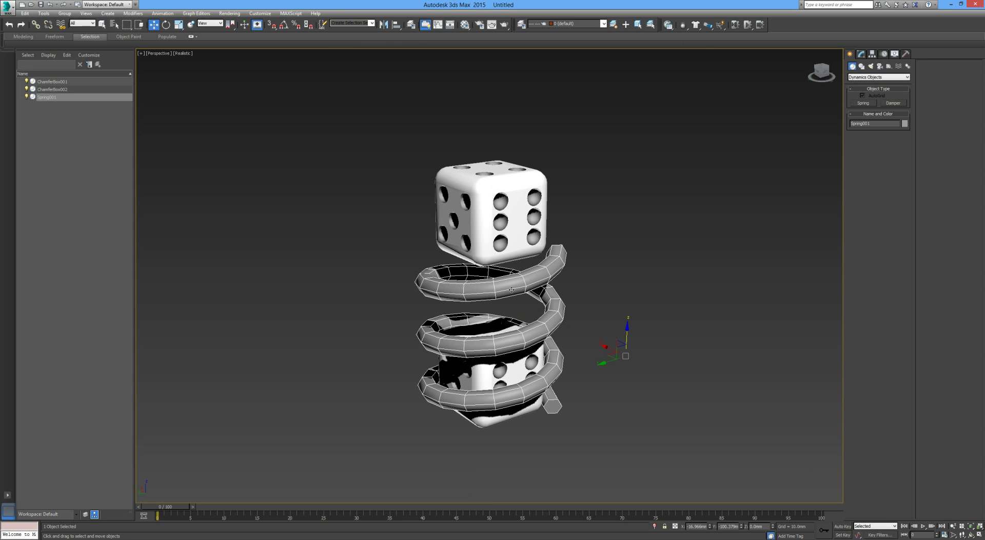
Move the upper die ChamferBox002 up and sideways so the spring stretches diagonally
{"action": "key", "text": "q"}
{"action": "left_click", "coordinate": [493, 220]}
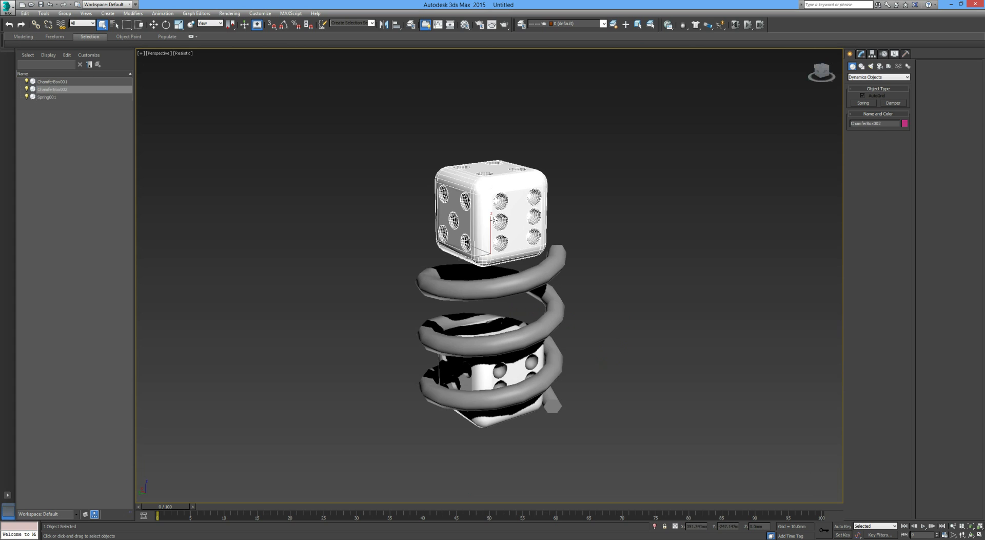
{"action": "key", "text": "w"}
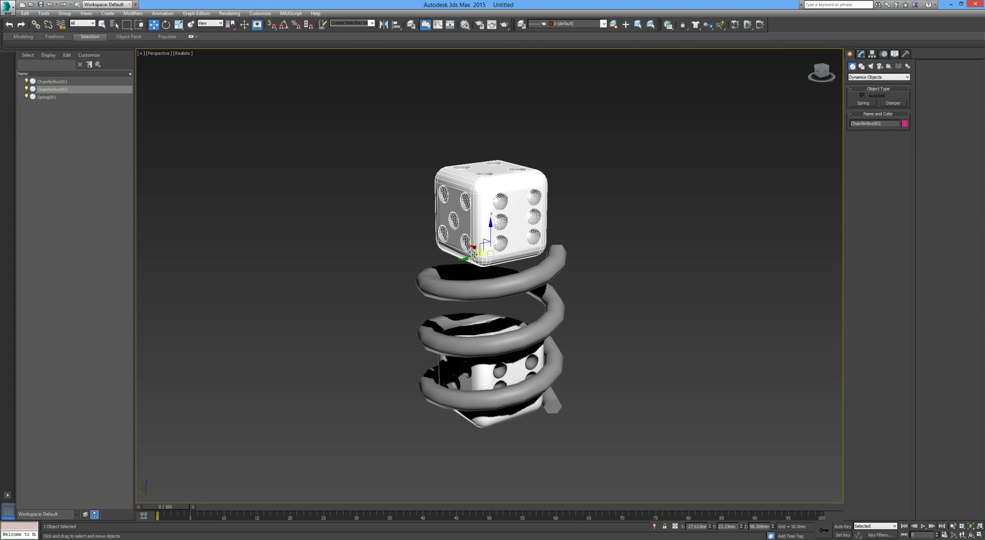
{"action": "left_click_drag", "start_coordinate": [478, 227], "coordinate": [666, 272]}
{"action": "scroll", "coordinate": [467, 243], "scroll_direction": "down", "scroll_amount": 3}
{"action": "key", "text": "e"}
{"action": "key", "text": "w"}
{"action": "left_click", "coordinate": [660, 271]}
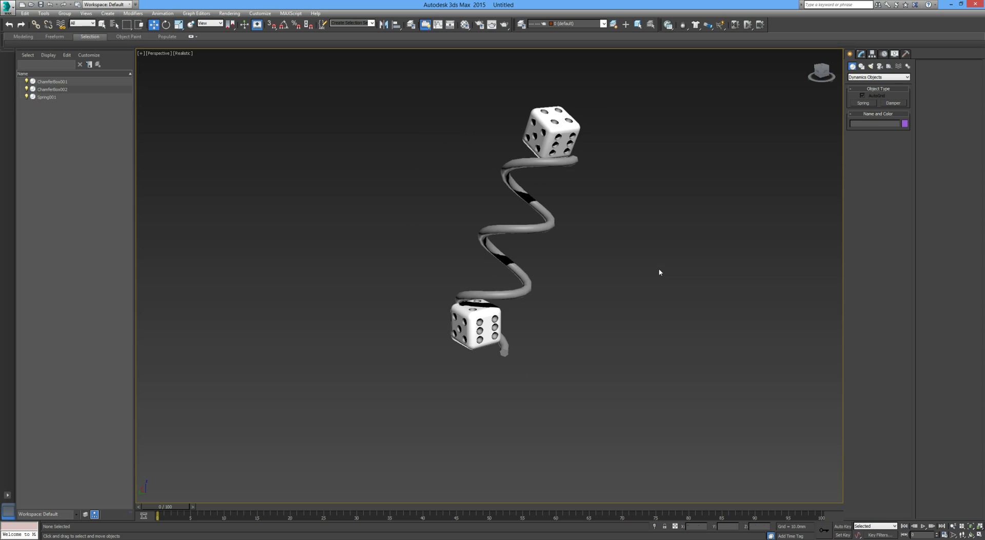